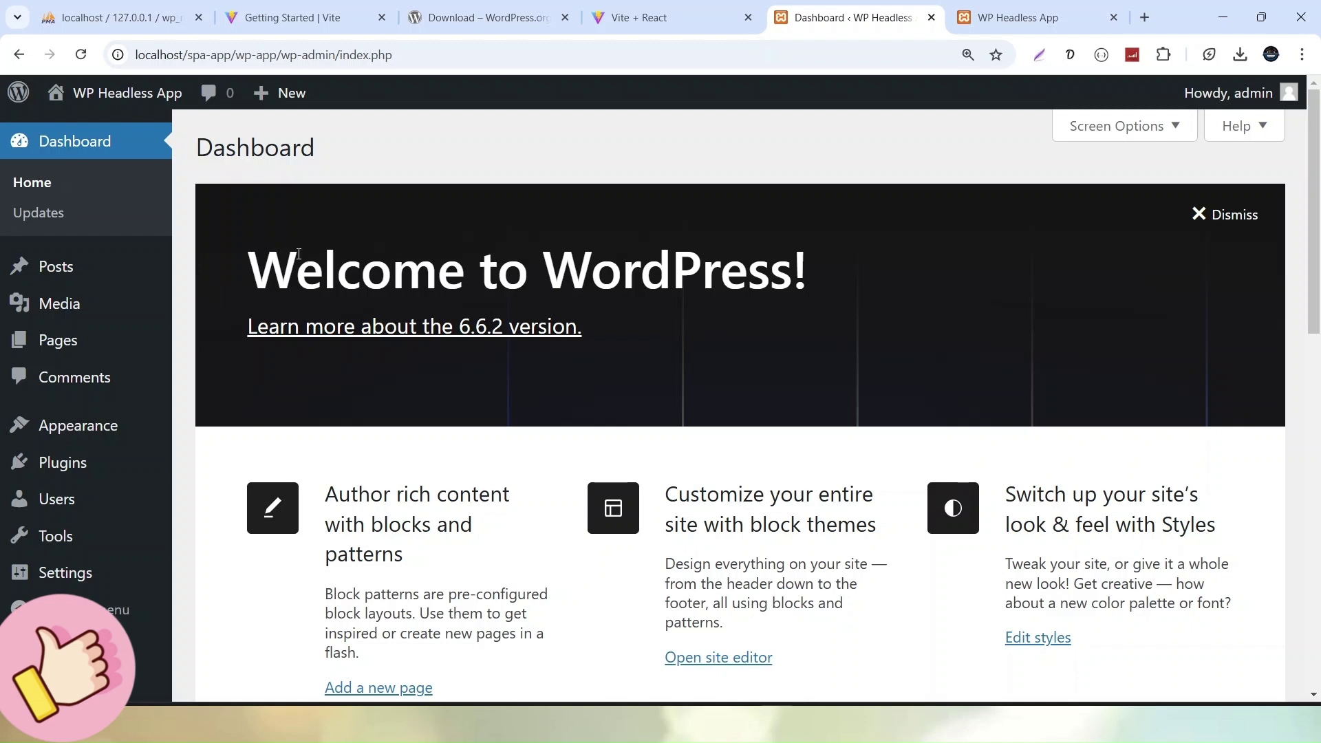
Open All Posts, start a new post in a separate editor tab, then return to the Posts list
click(72, 275)
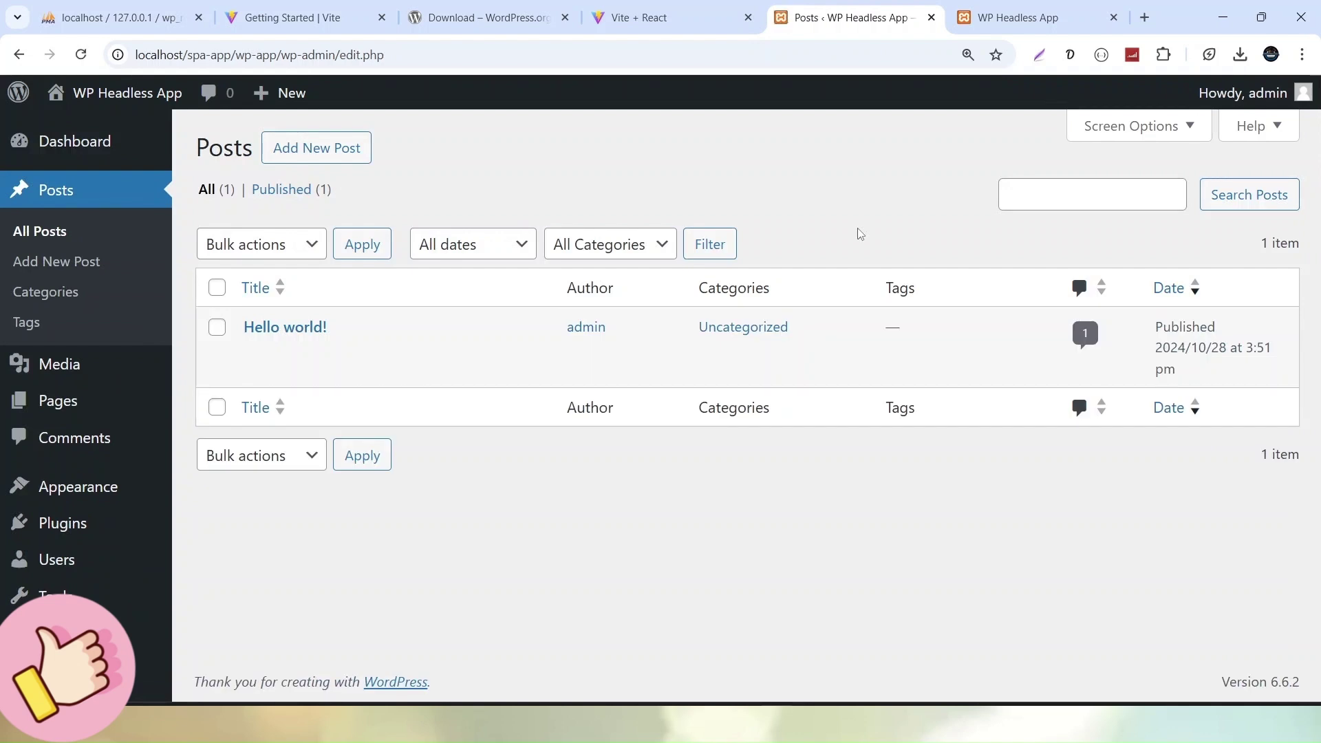
mouse_move(371, 332)
click(341, 151)
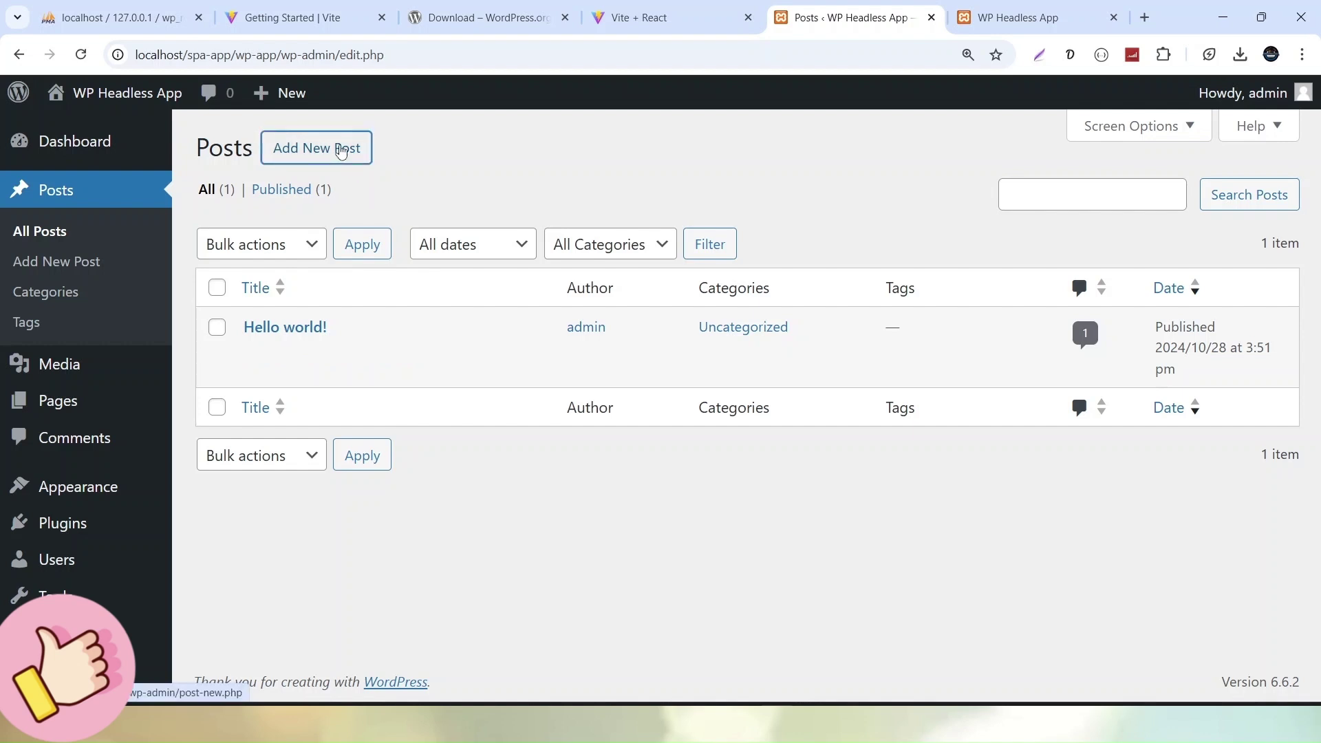
click(870, 18)
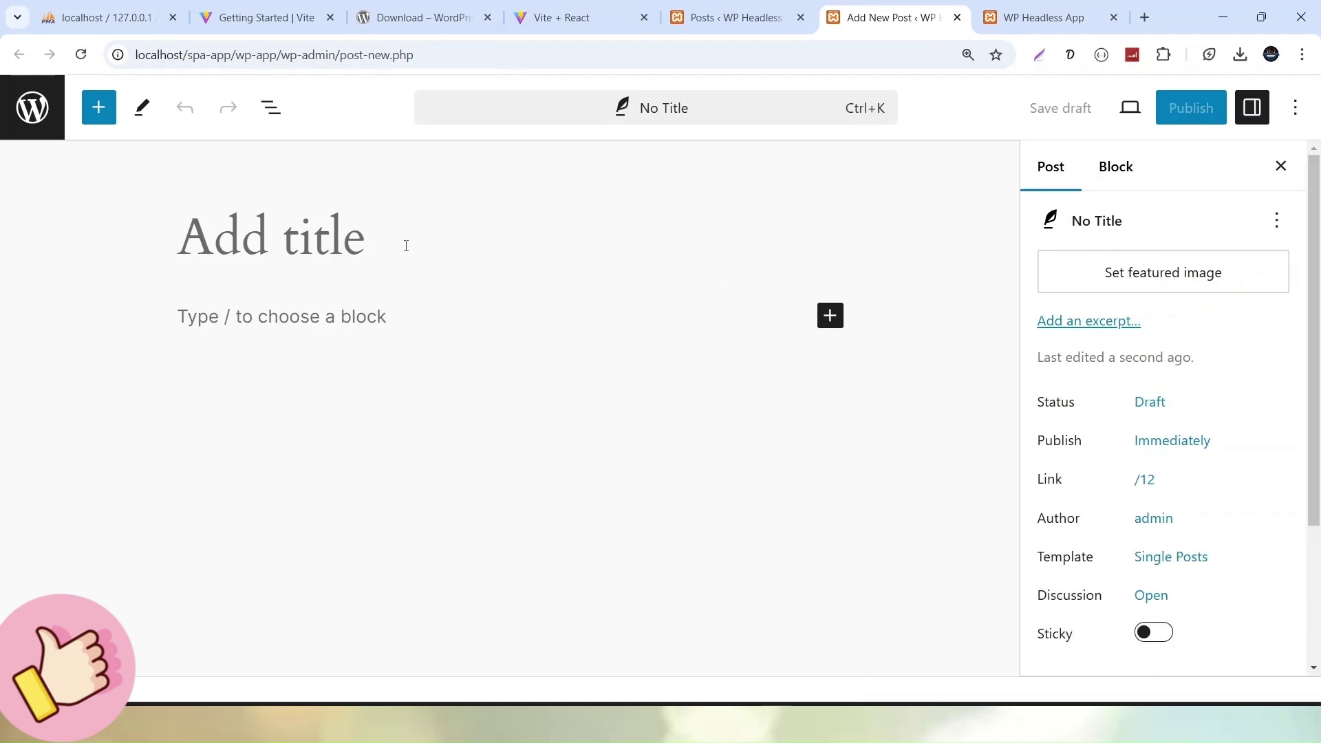
click(357, 318)
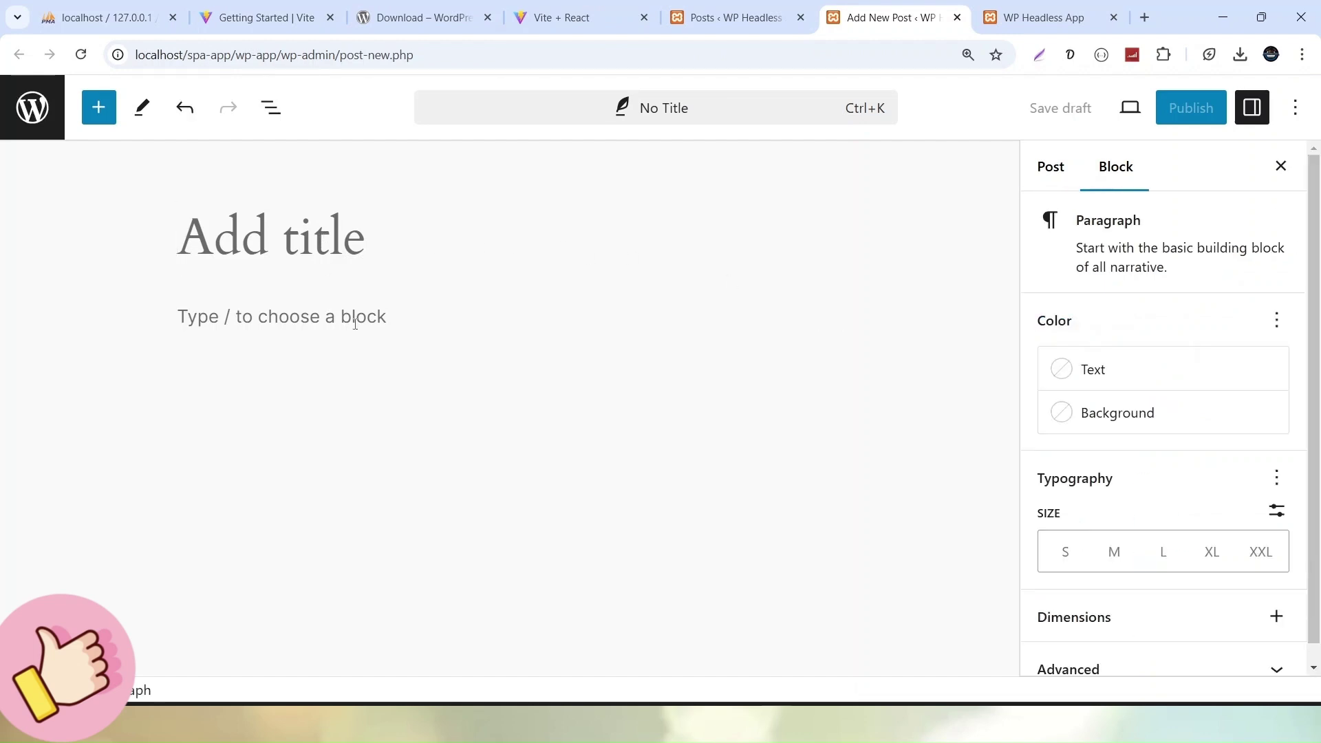
click(1050, 168)
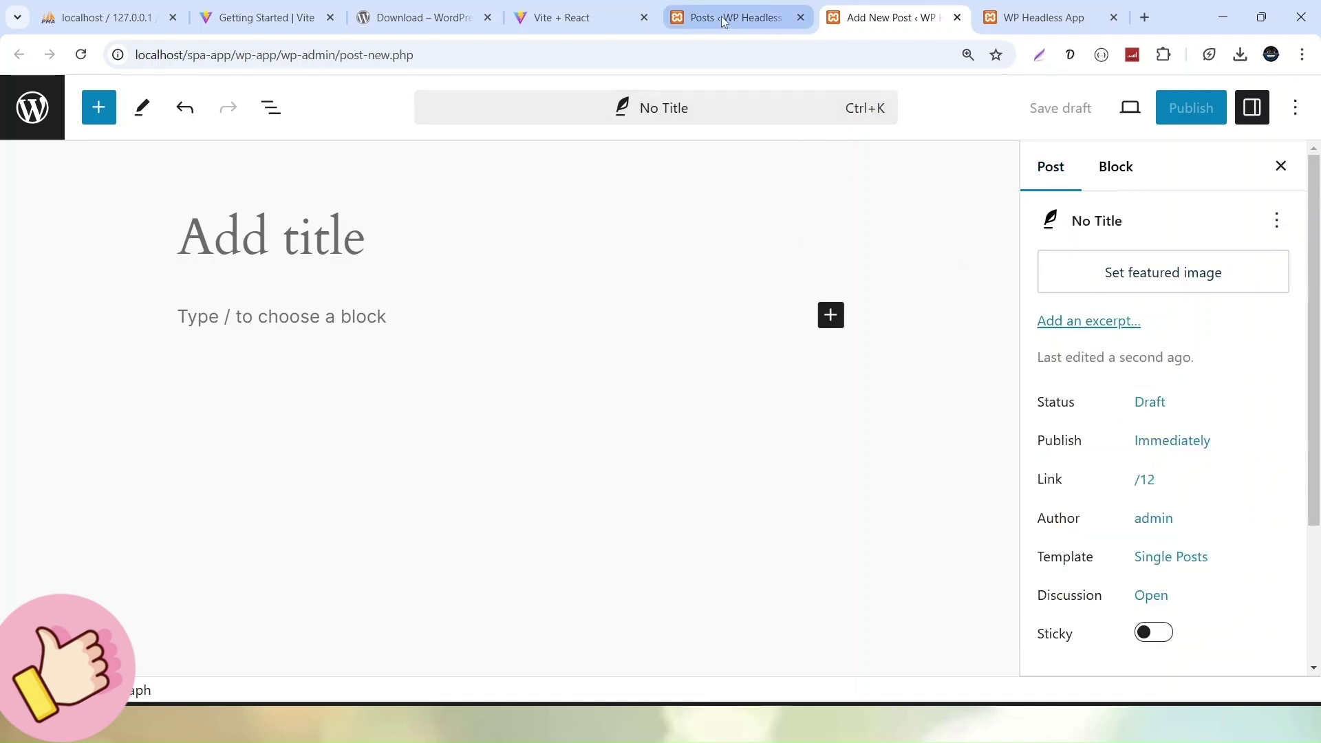
click(755, 17)
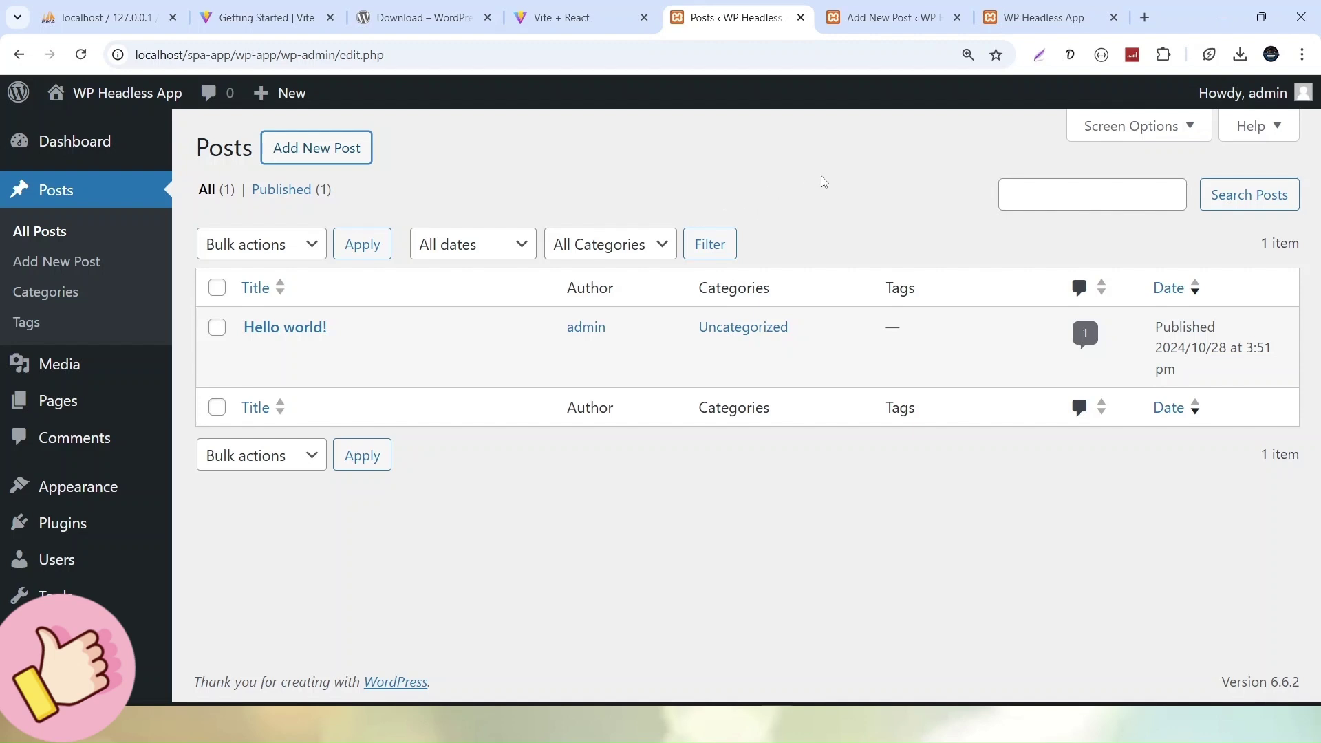
Open the empty Media Library from the admin sidebar
click(89, 368)
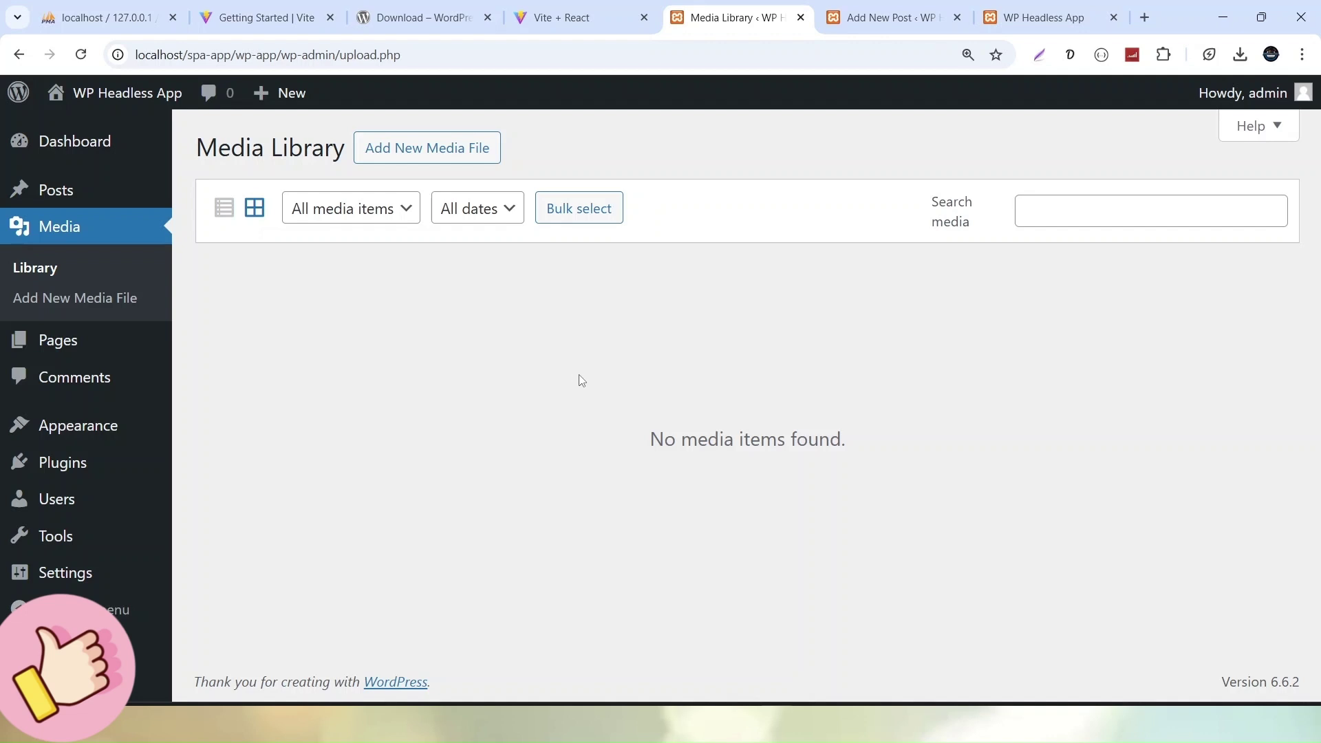
Open the dummy-images folder inside spa-app in File Explorer
click(751, 699)
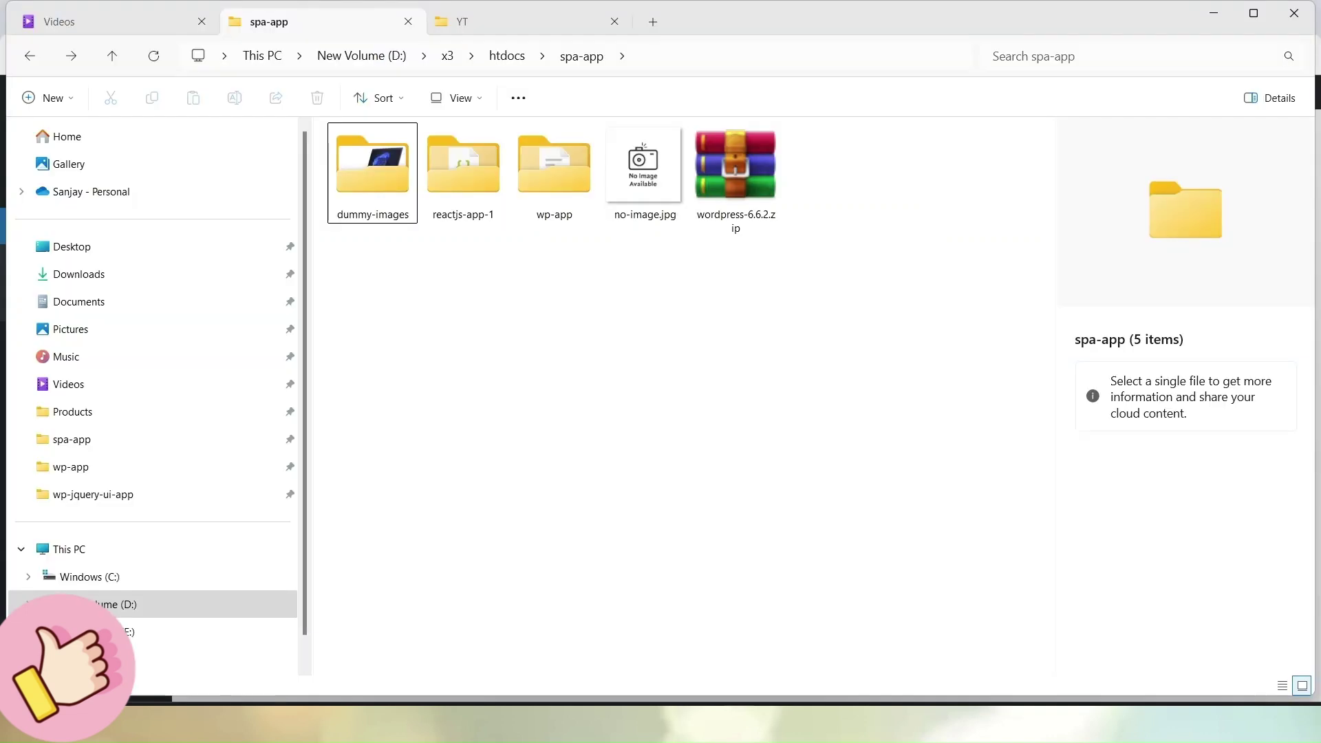
double_click(371, 174)
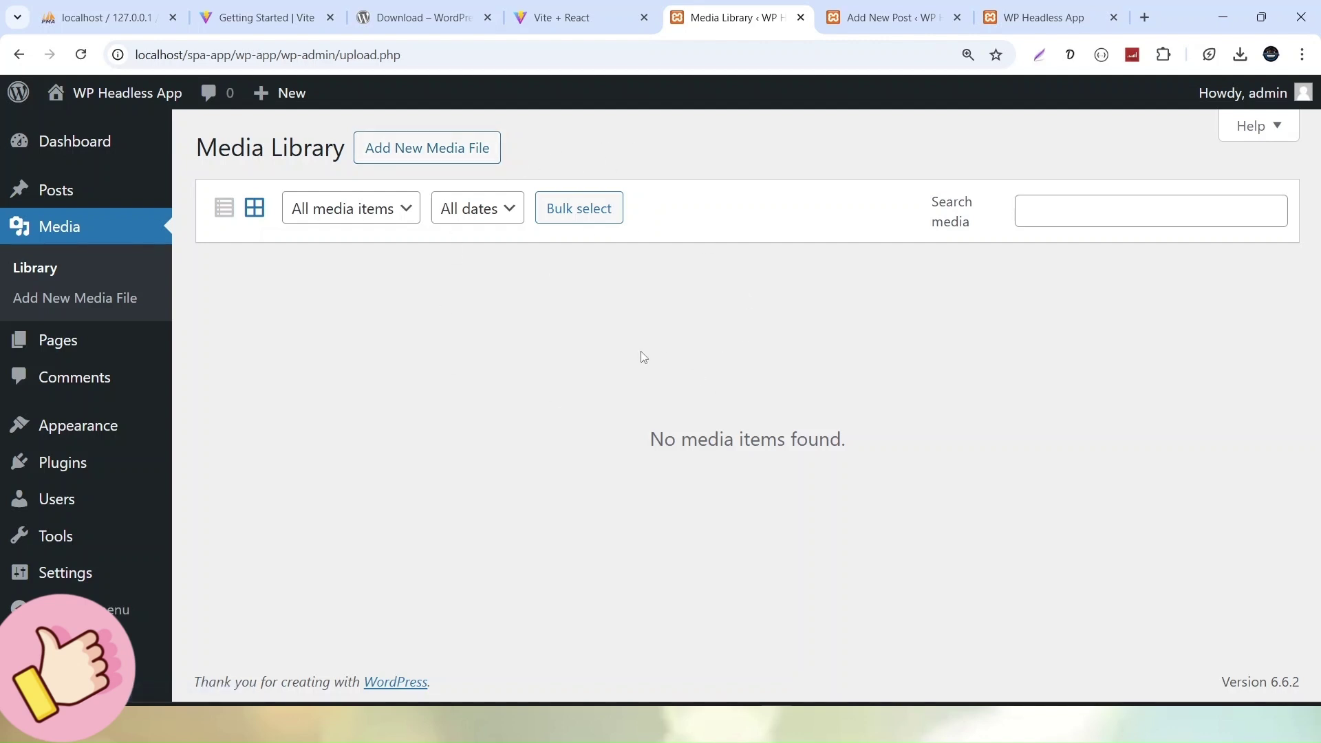
key(alt+Tab)
Drag the three laptop images from dummy-images onto the Media Library to upload them
drag(669, 325, 637, 417)
key(alt+Tab)
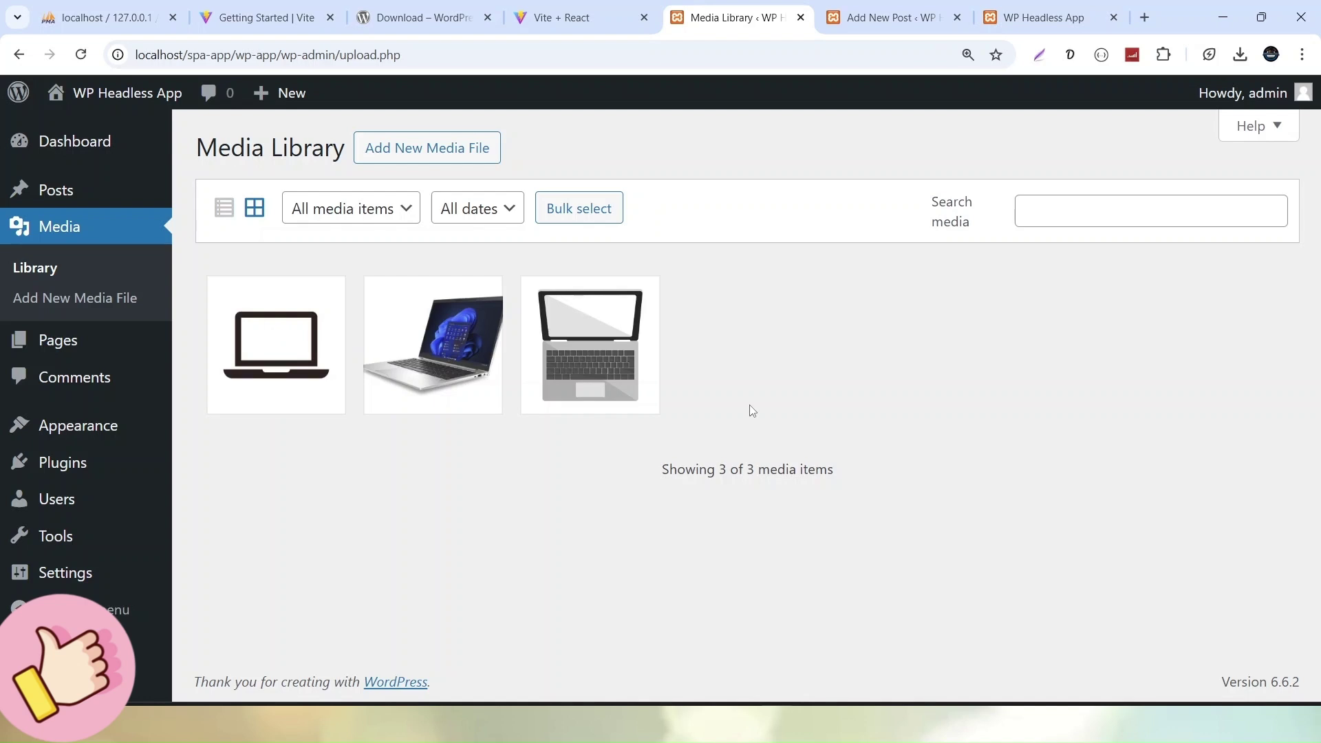
Title the new post 'Laptop 1' in the blank editor tab
click(60, 190)
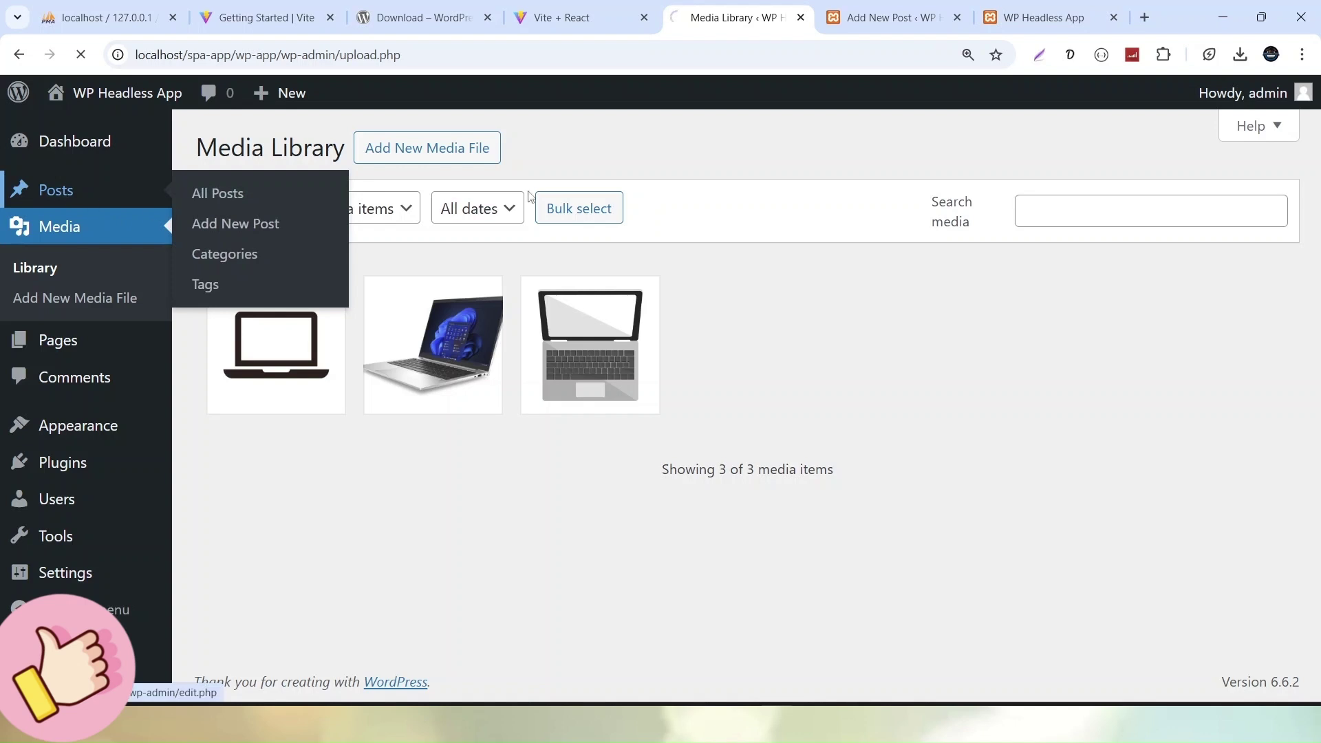
key(ctrl+Tab)
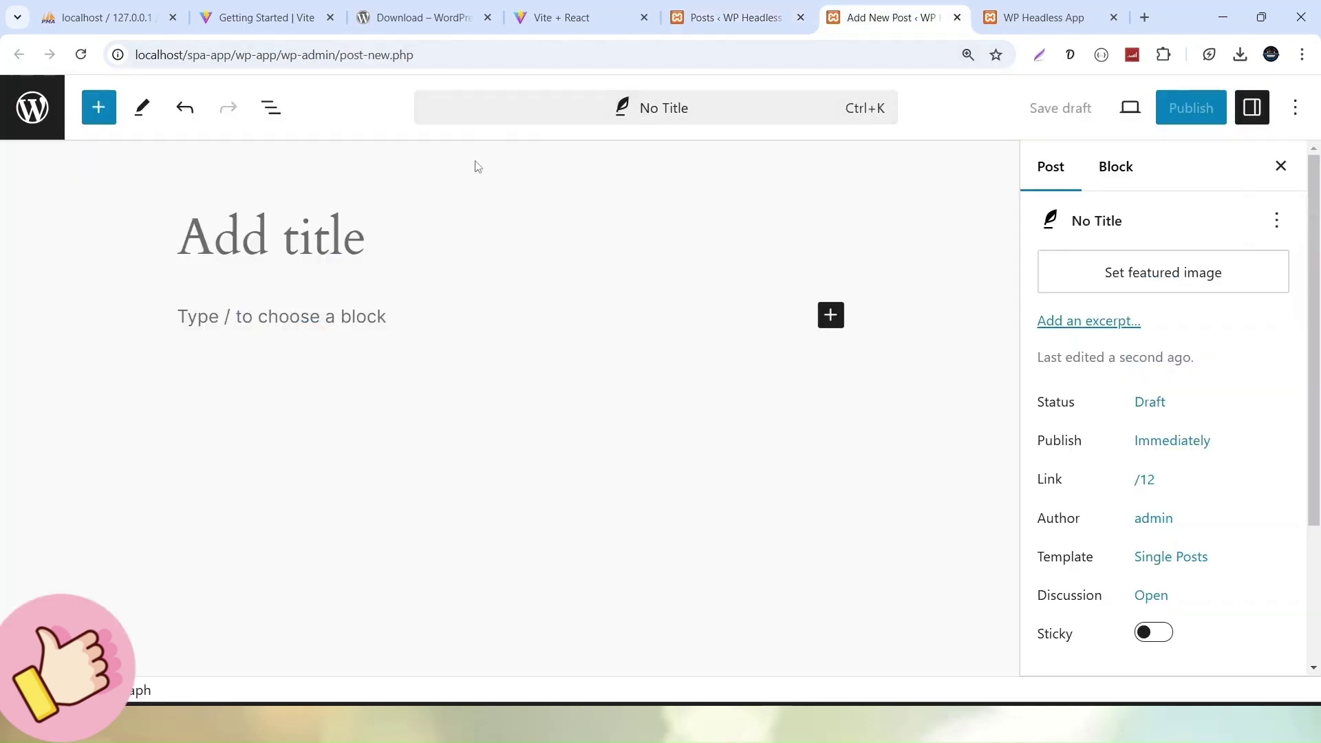
click(393, 249)
text(Laptop 1)
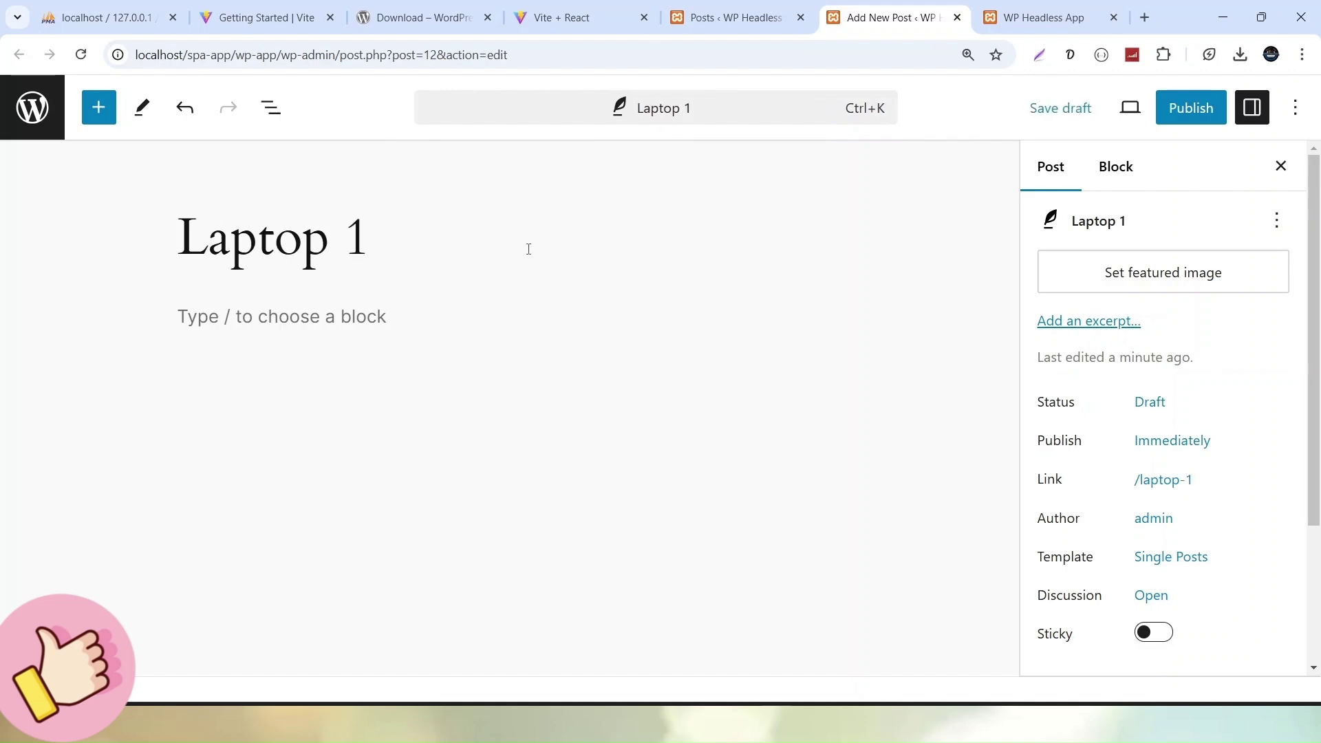
Paste a generated lorem ipsum paragraph as the Laptop 1 post body
click(1069, 54)
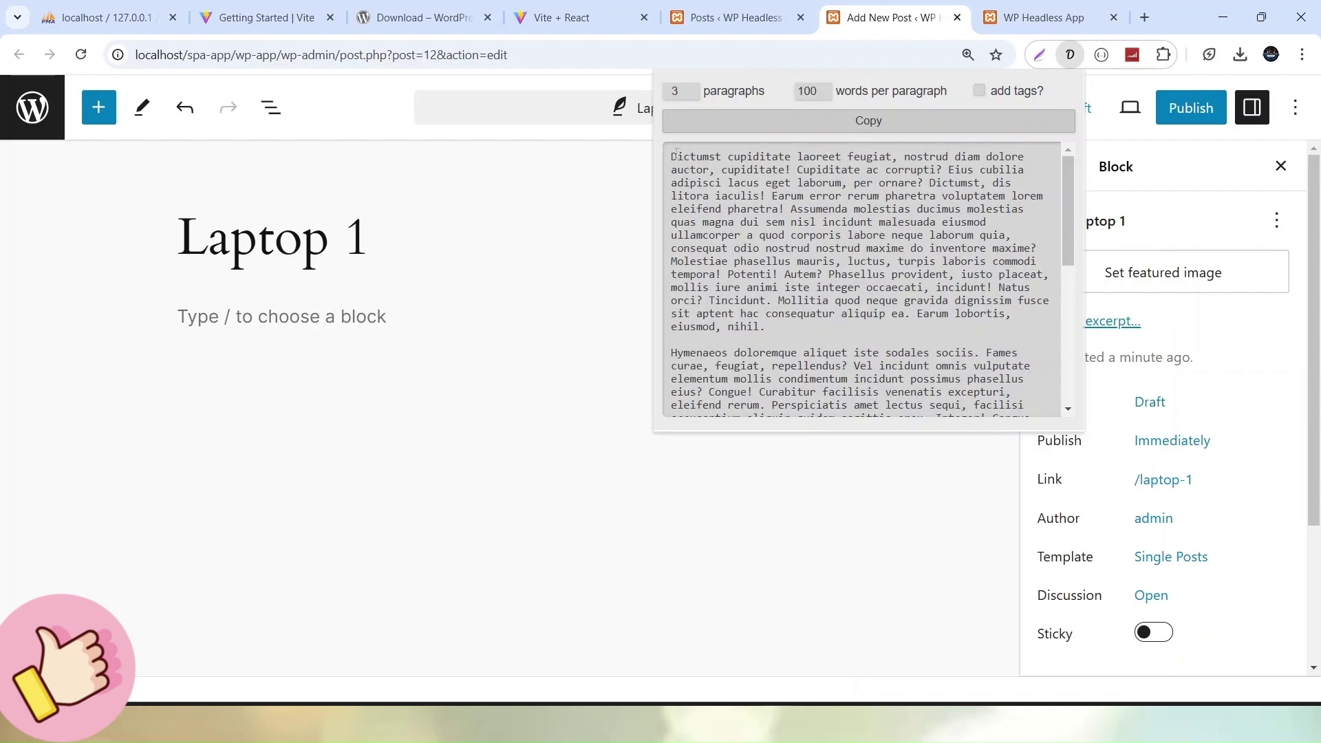
drag(674, 153, 769, 328)
click(413, 338)
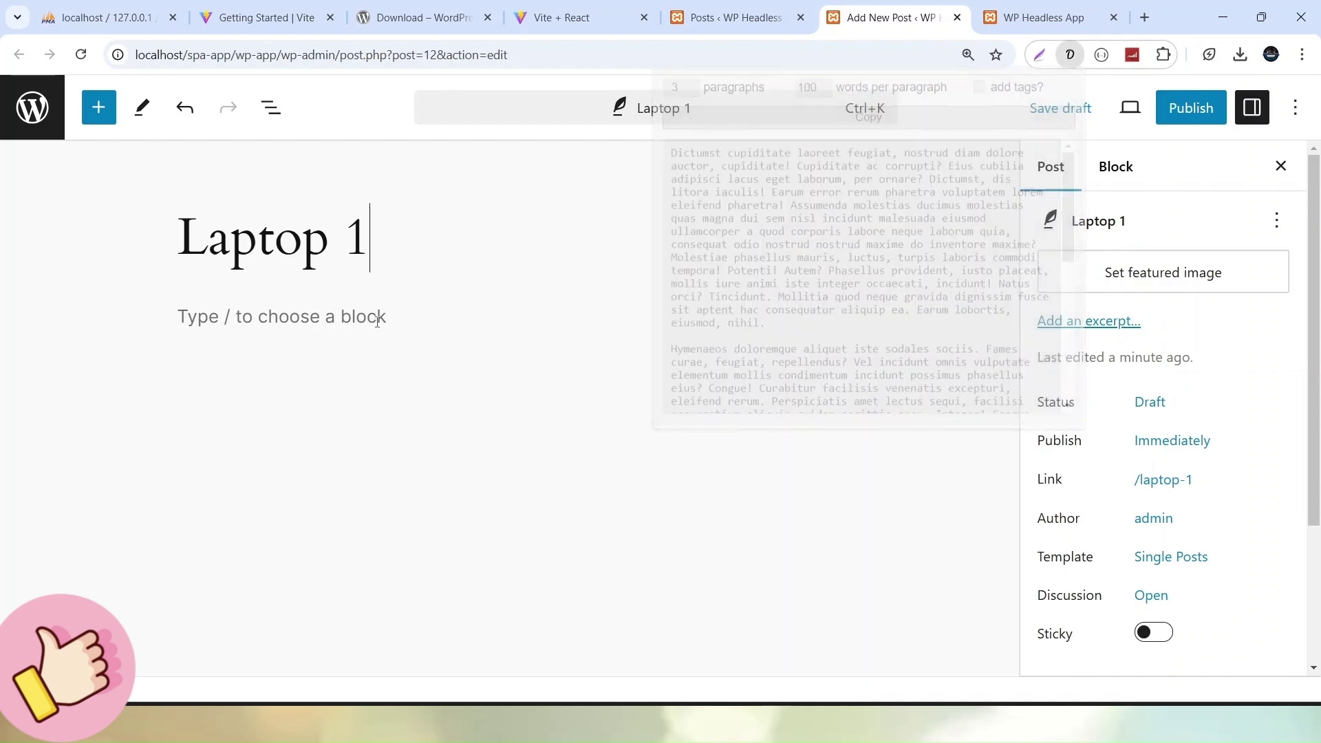
click(378, 318)
key(ctrl+v)
click(371, 237)
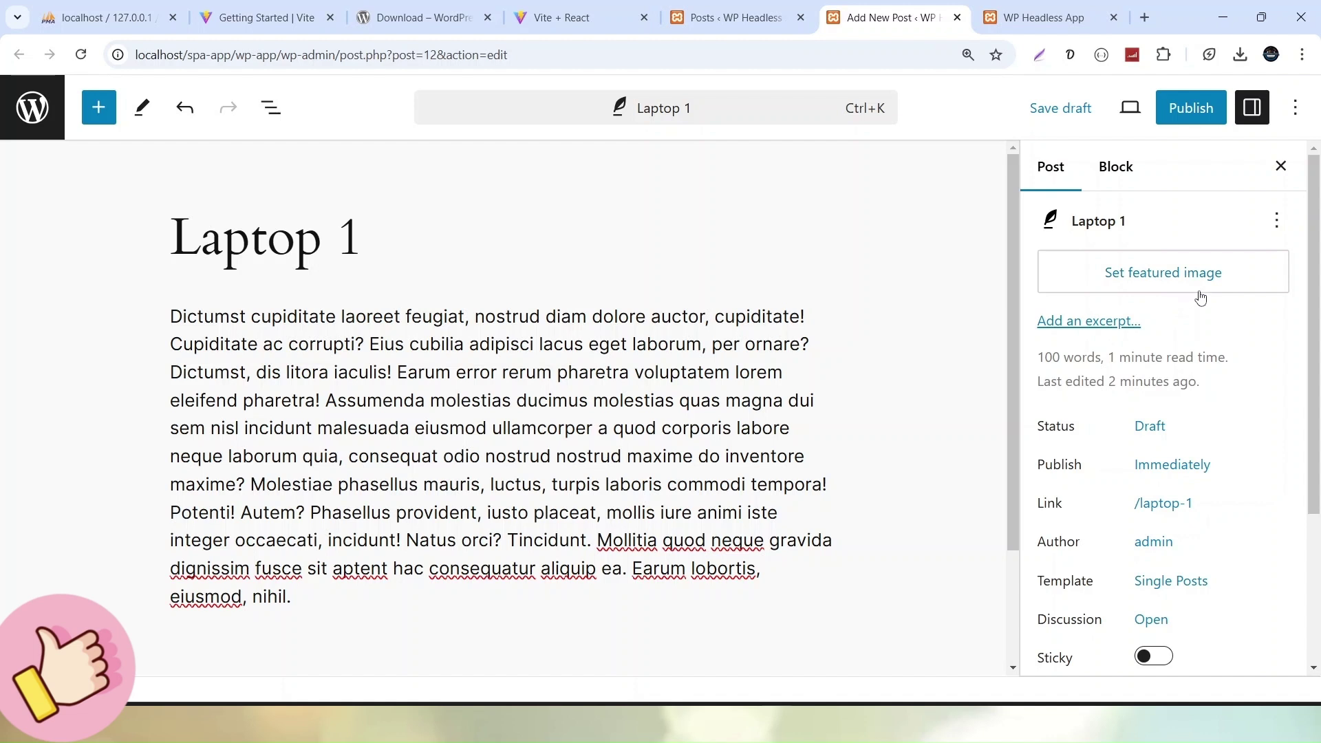
Set laptop-icon-vector-3192358.jpg from the Media Library as Laptop 1's featured image
click(1215, 274)
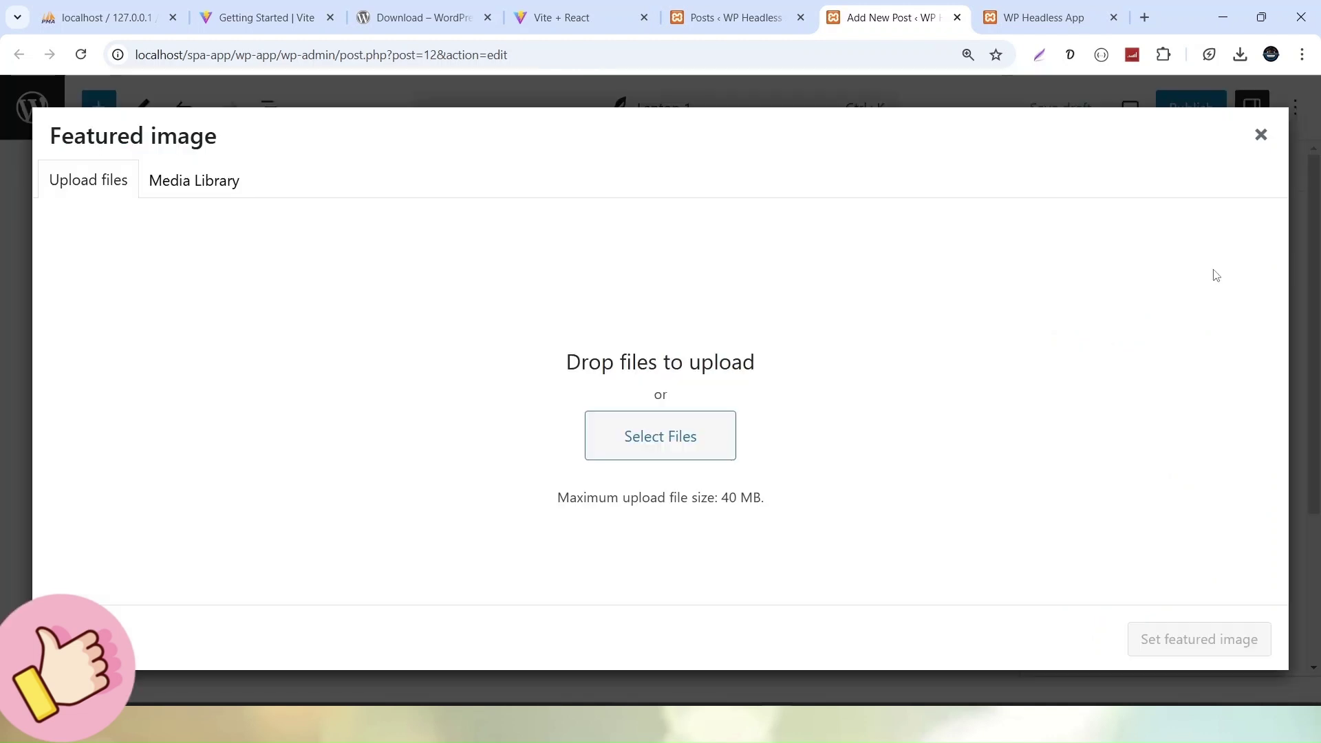
click(219, 183)
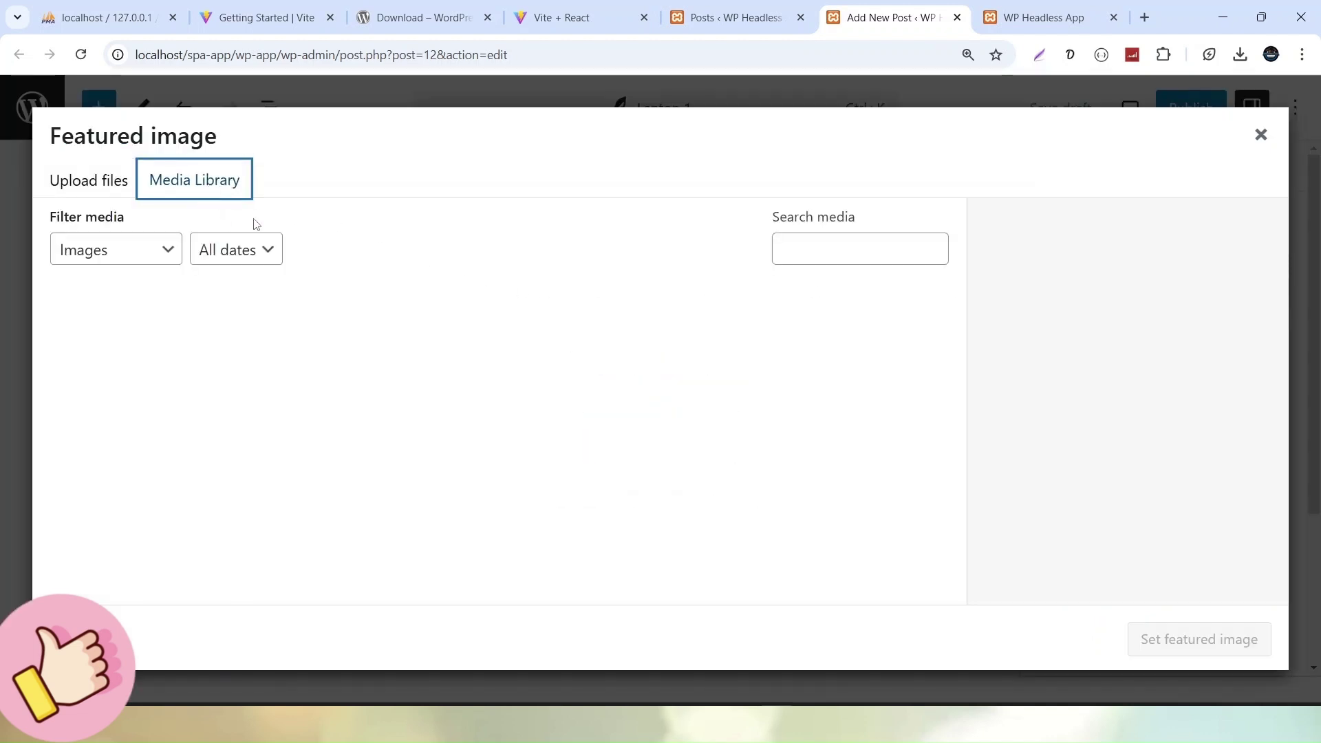
click(129, 348)
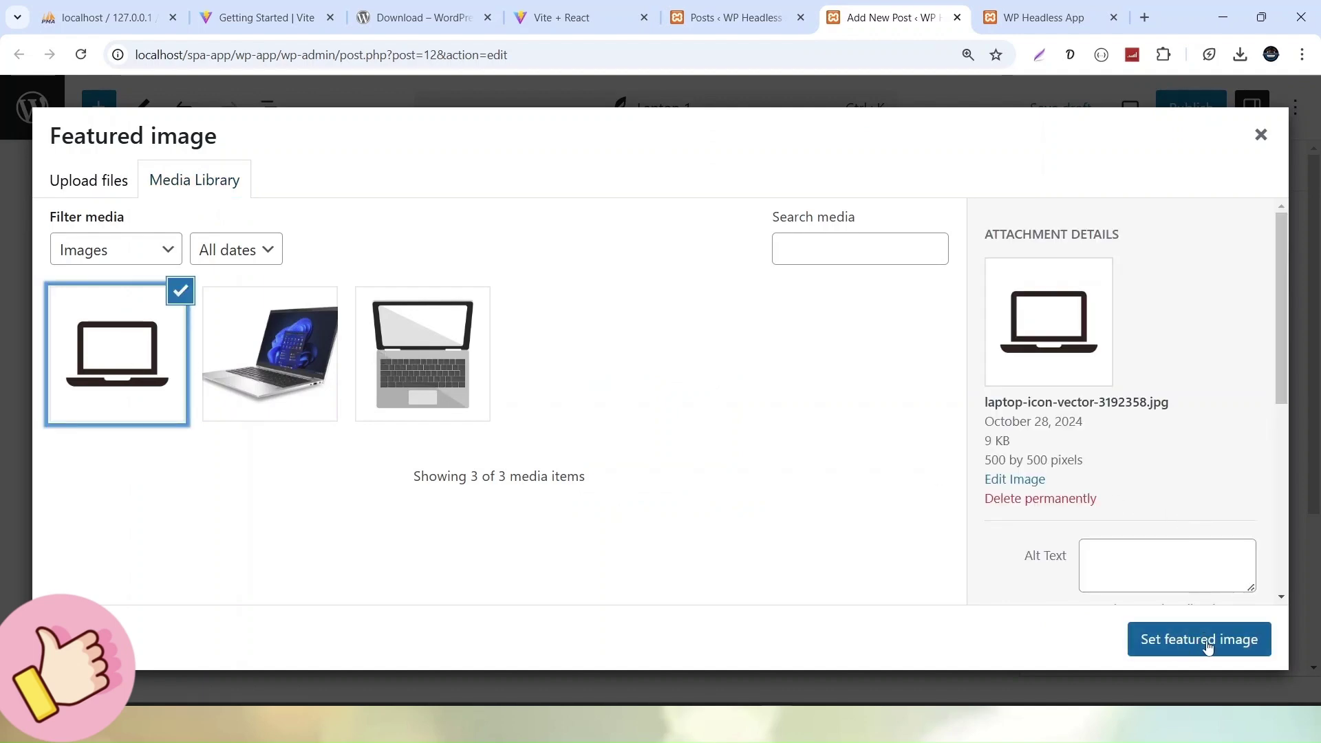
click(1208, 647)
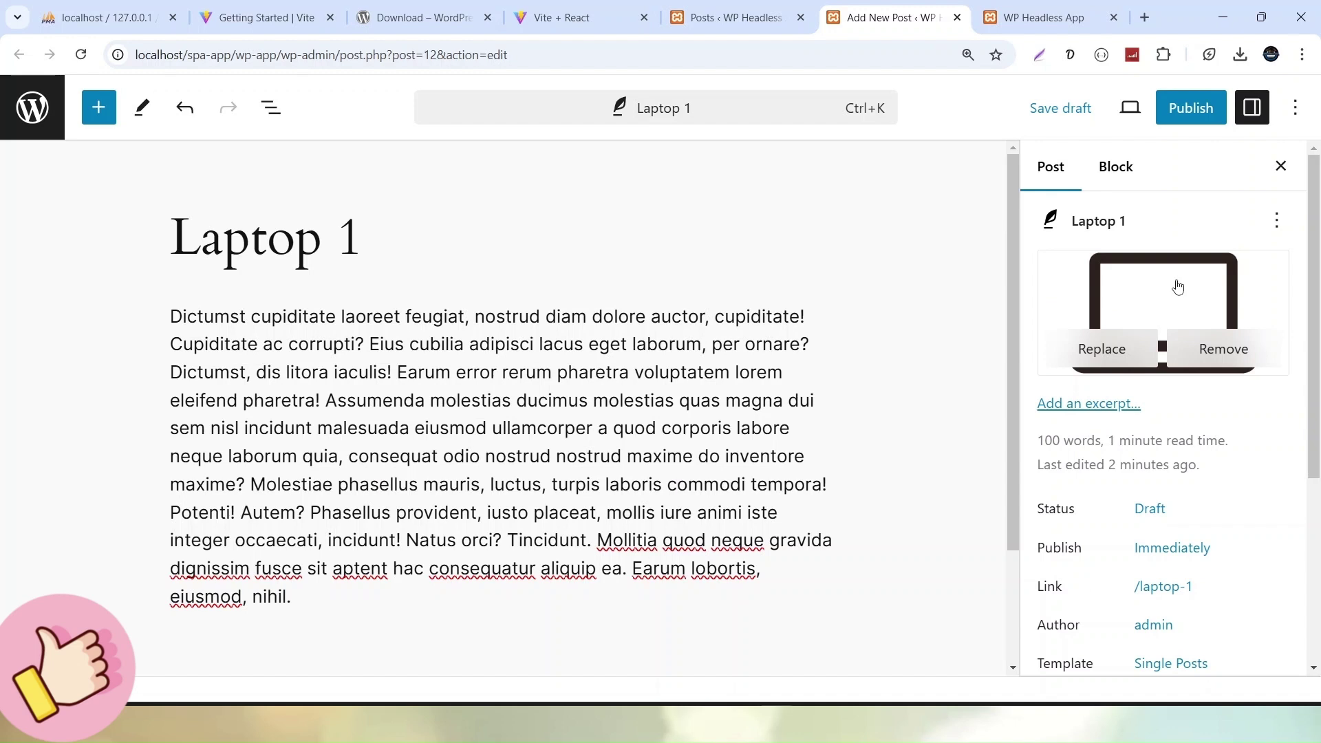
scroll(1238, 332, down, 1)
scroll(1242, 365, down, 3)
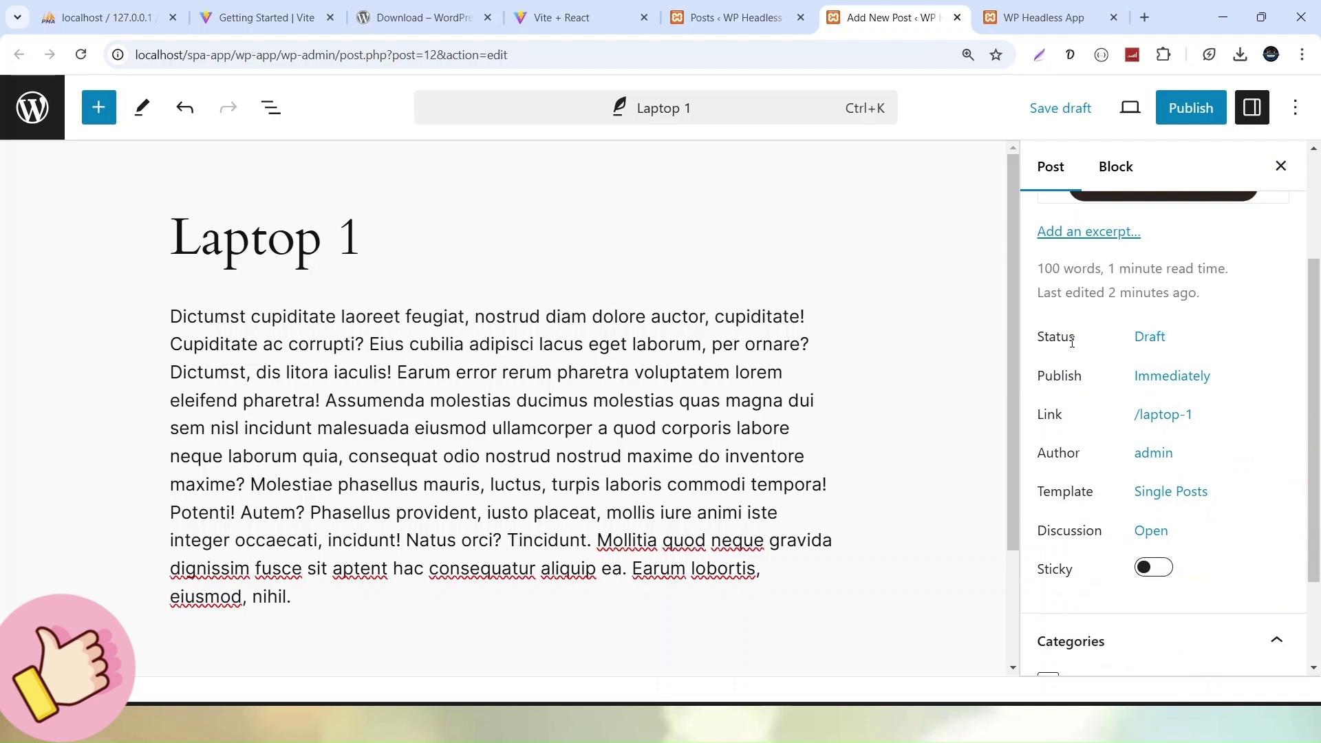
Switch Laptop 1's status option to Published, then view the All Posts list
click(1151, 340)
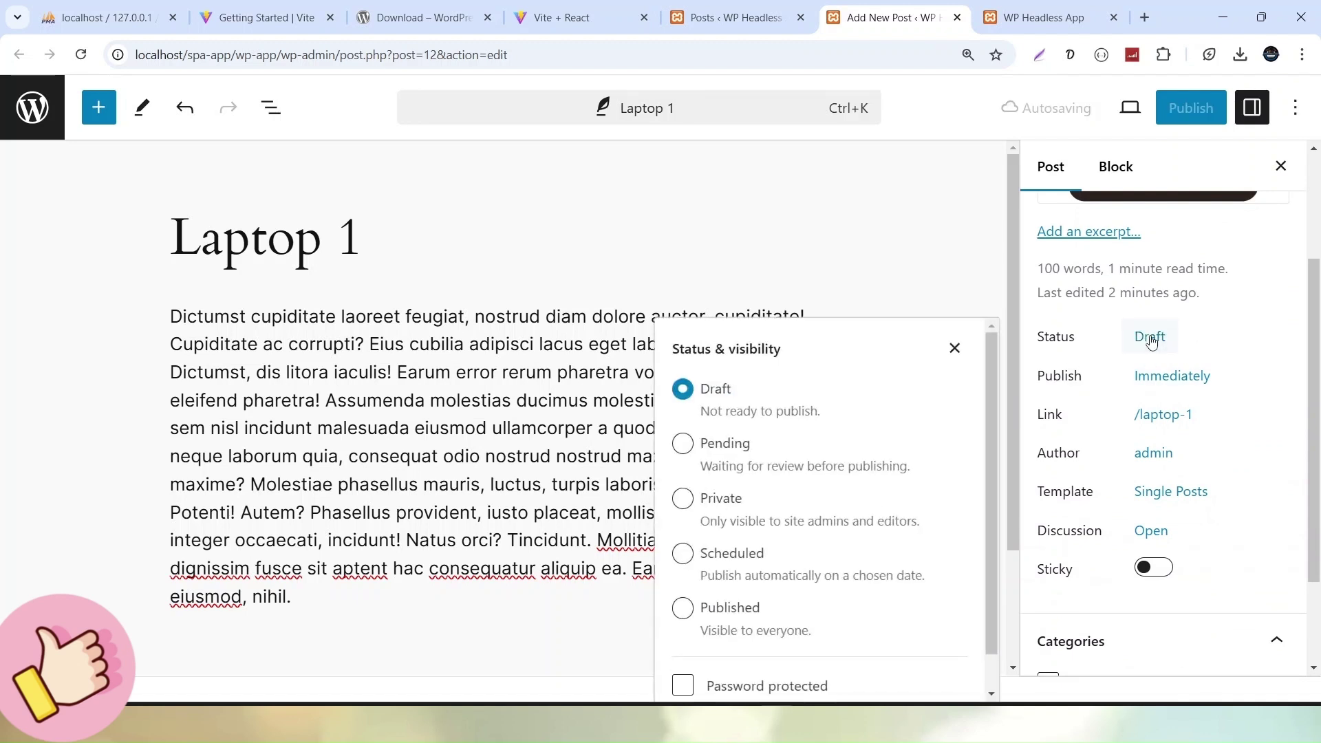
click(685, 612)
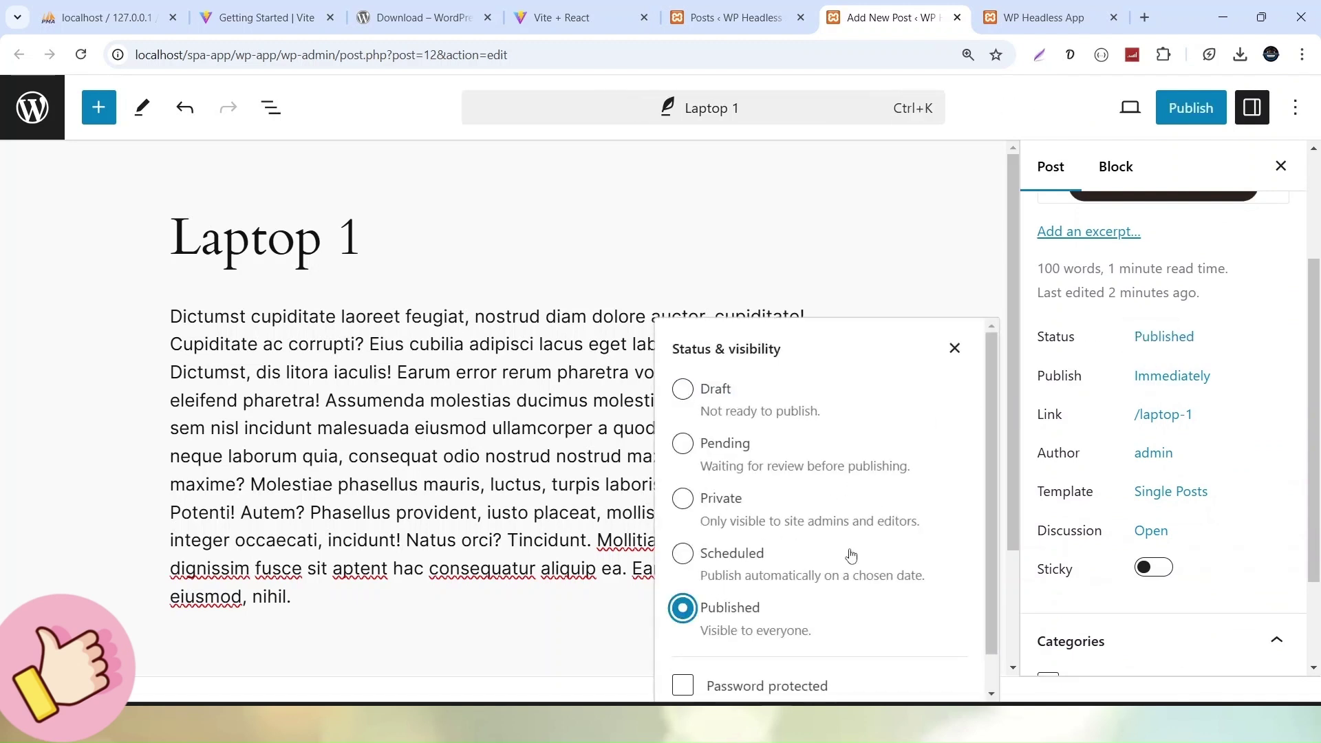
click(955, 350)
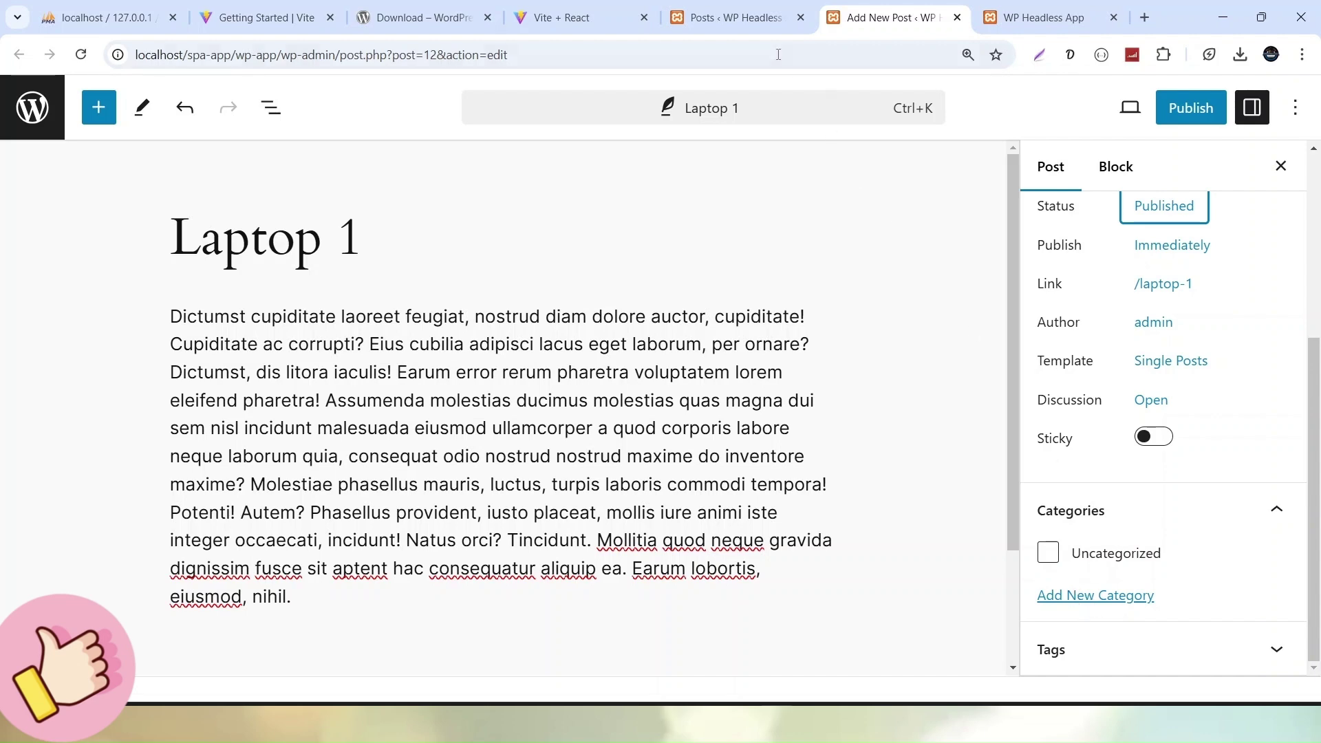
click(729, 17)
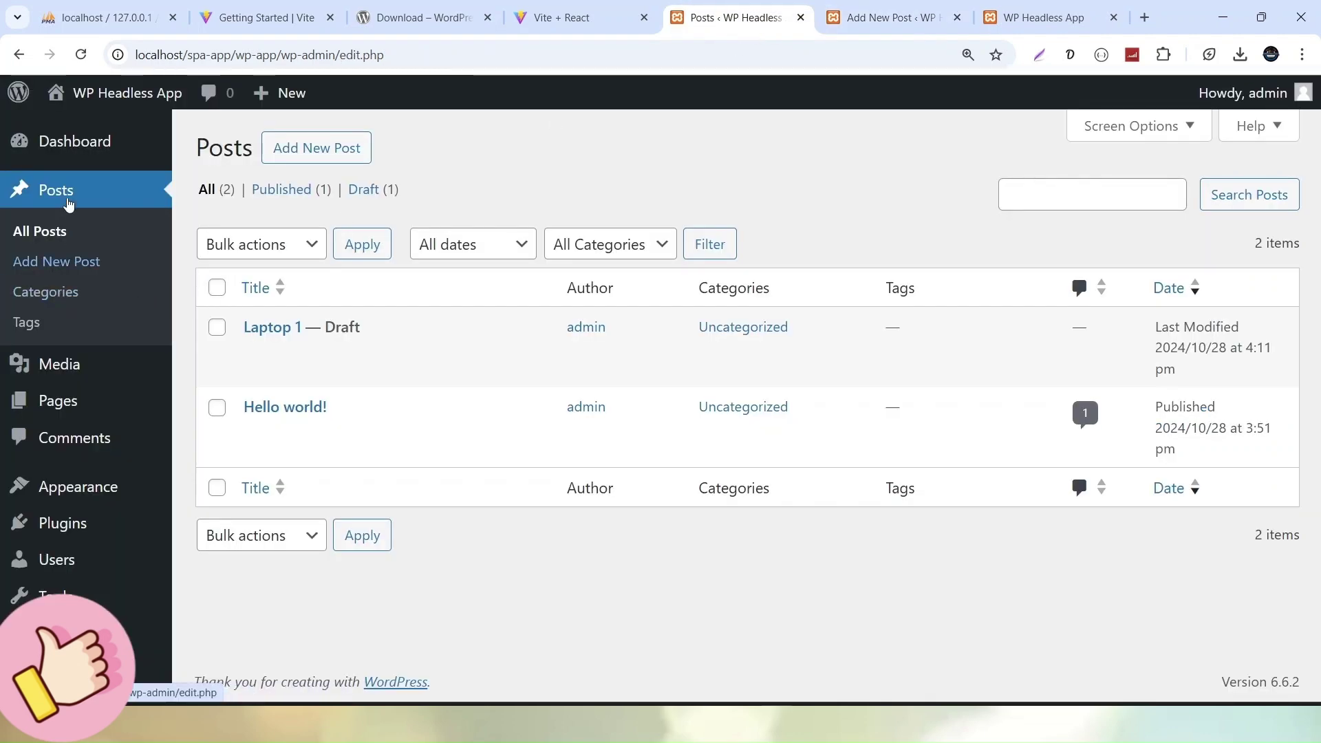
Create a new 'Laptop' category for Laptop 1 and start publishing the post
click(859, 23)
click(1102, 599)
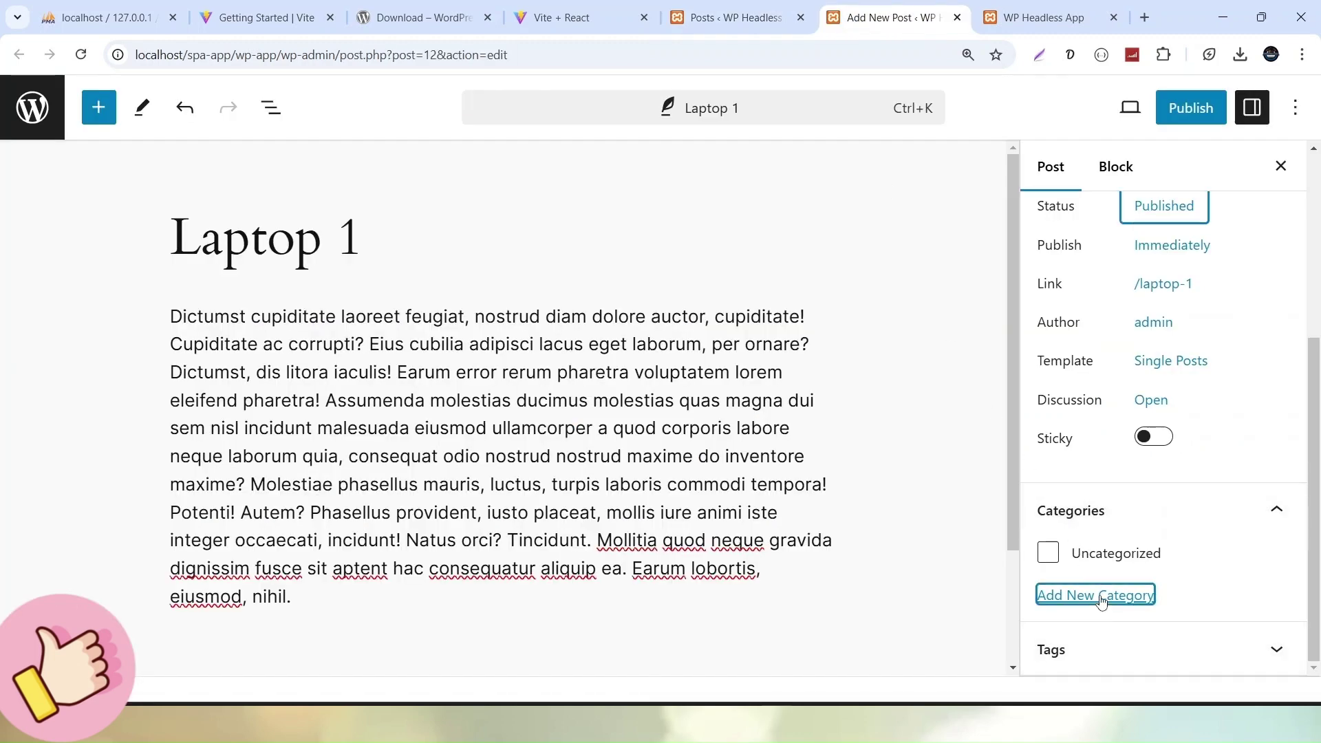
scroll(1129, 619, down, 3)
click(1103, 484)
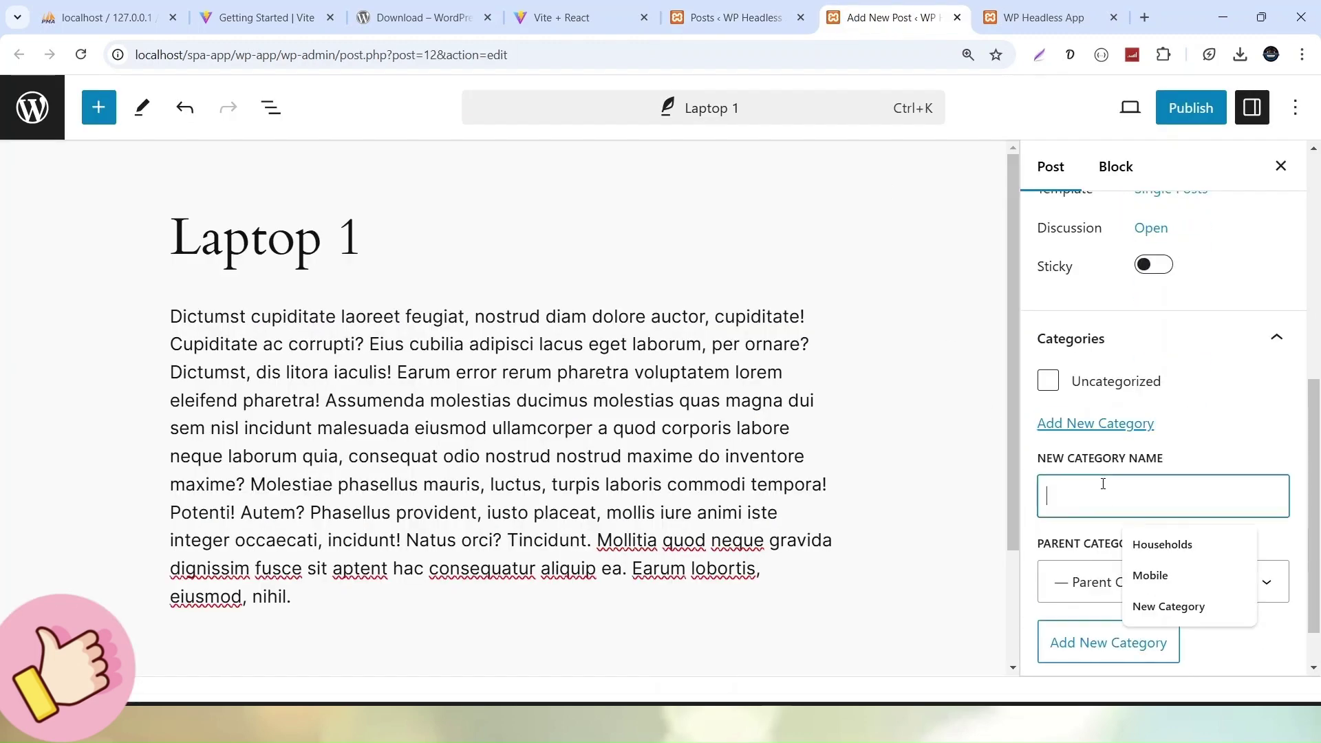
text(Laptop)
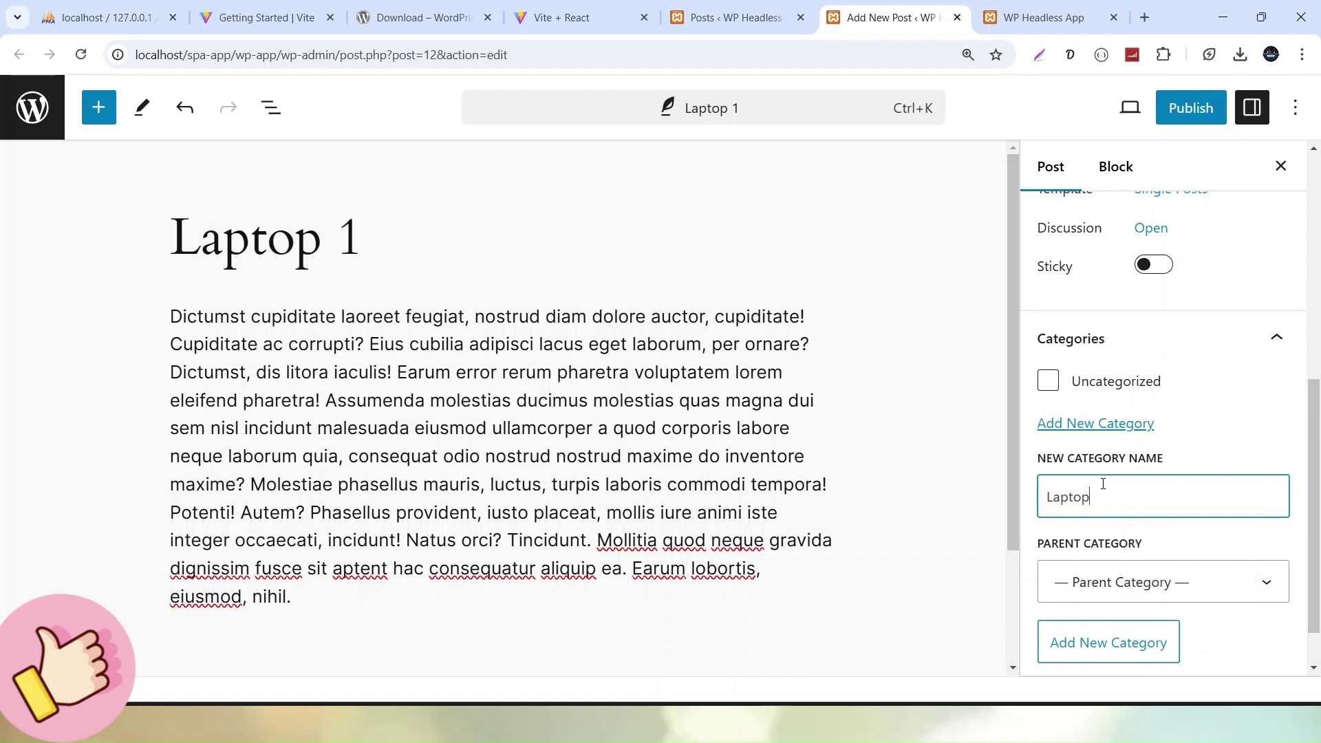
click(1095, 644)
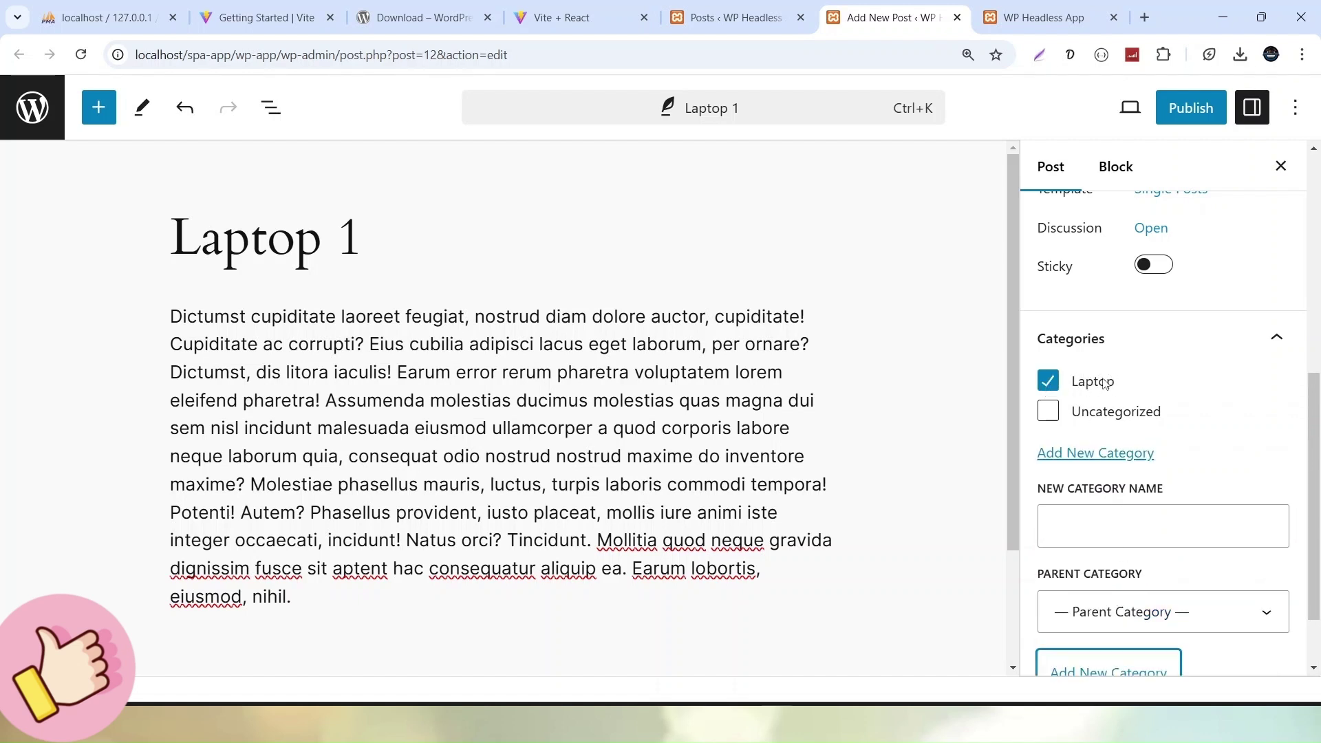
click(1188, 114)
Publish Laptop 1, view the live post, then reload the Posts list
click(1136, 110)
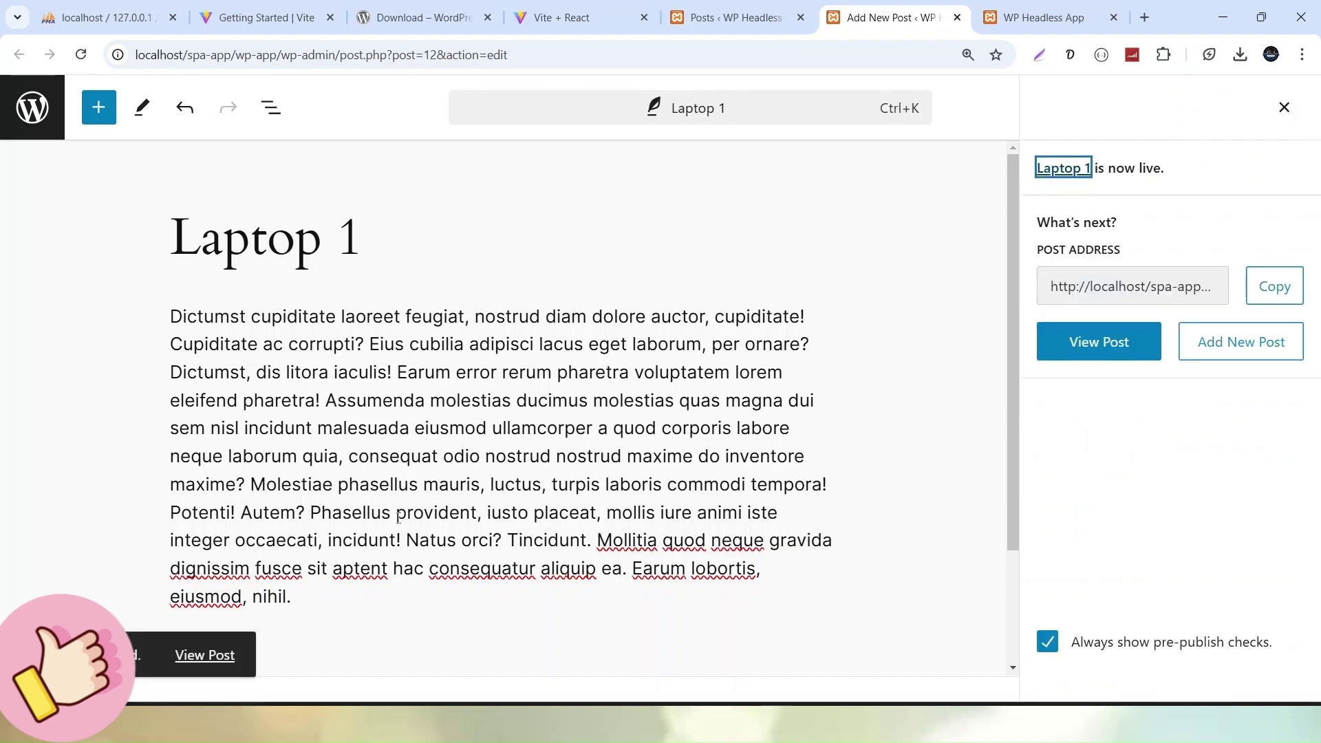
click(220, 654)
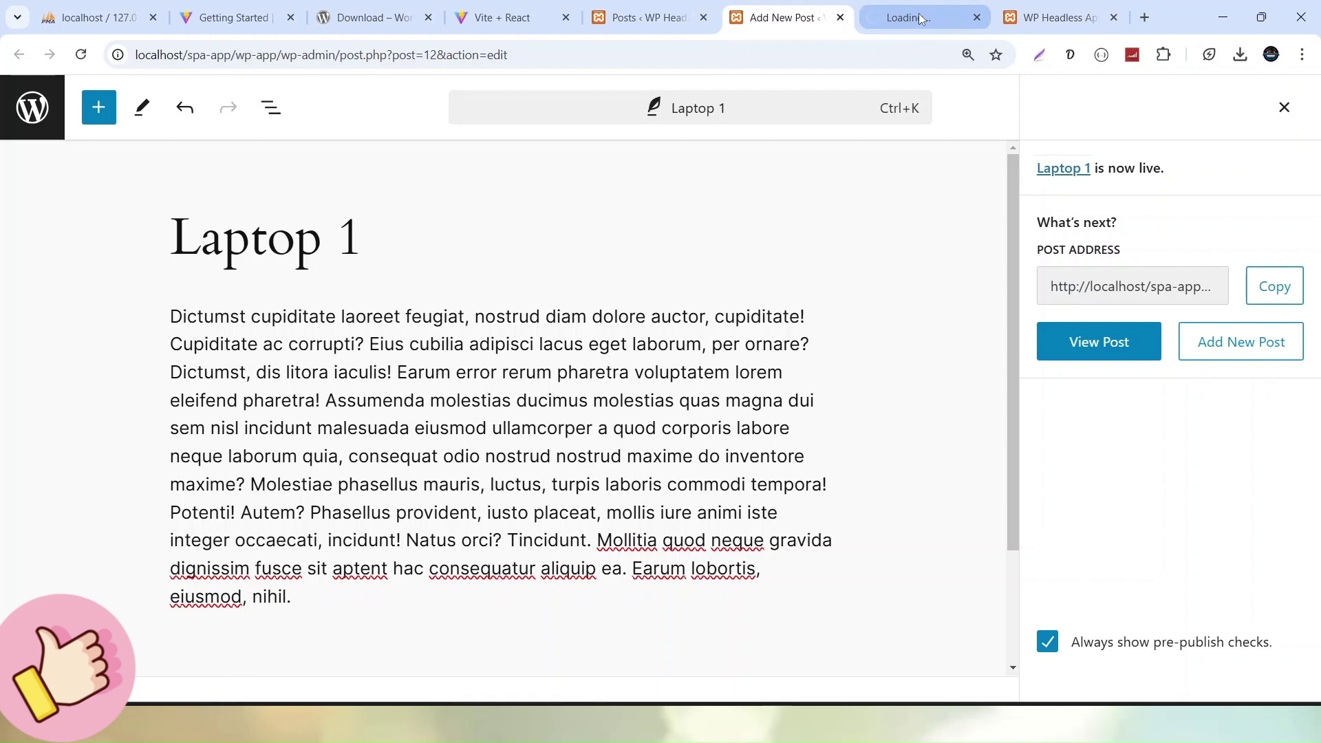
click(921, 19)
scroll(658, 292, down, 10)
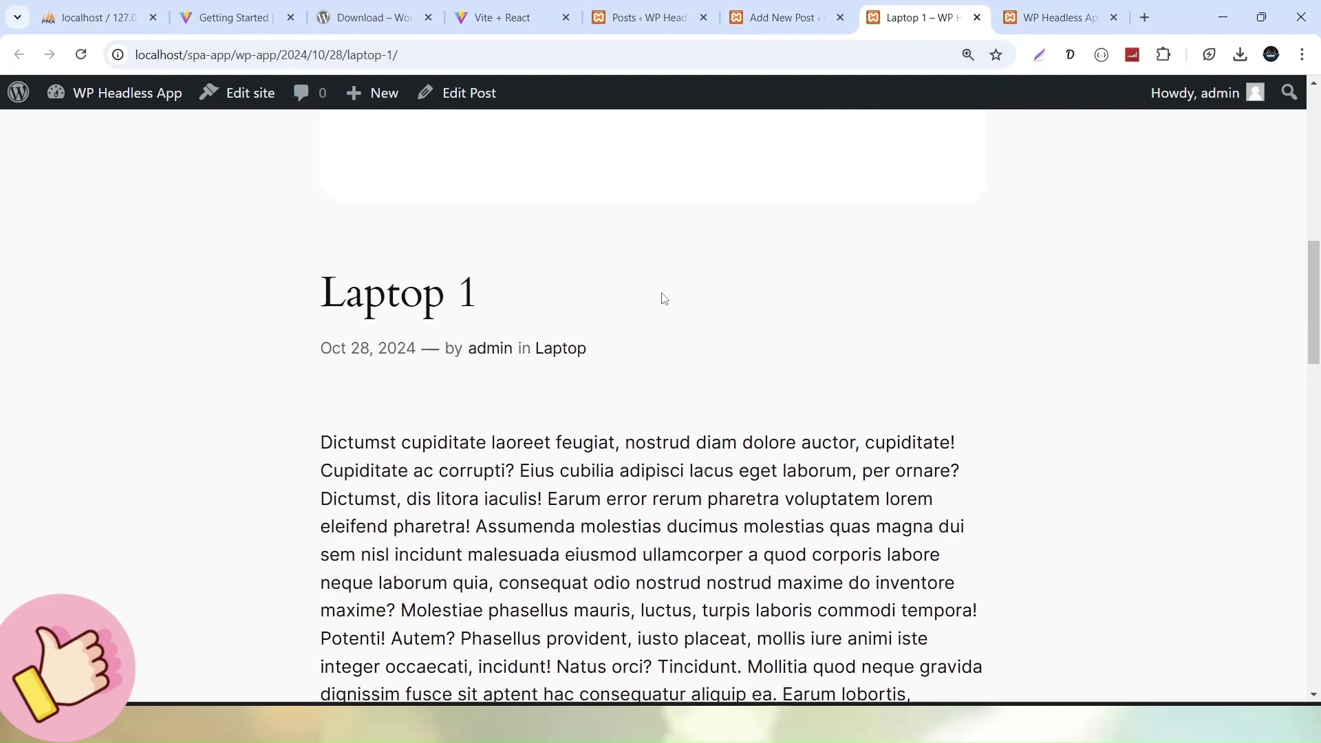
click(647, 17)
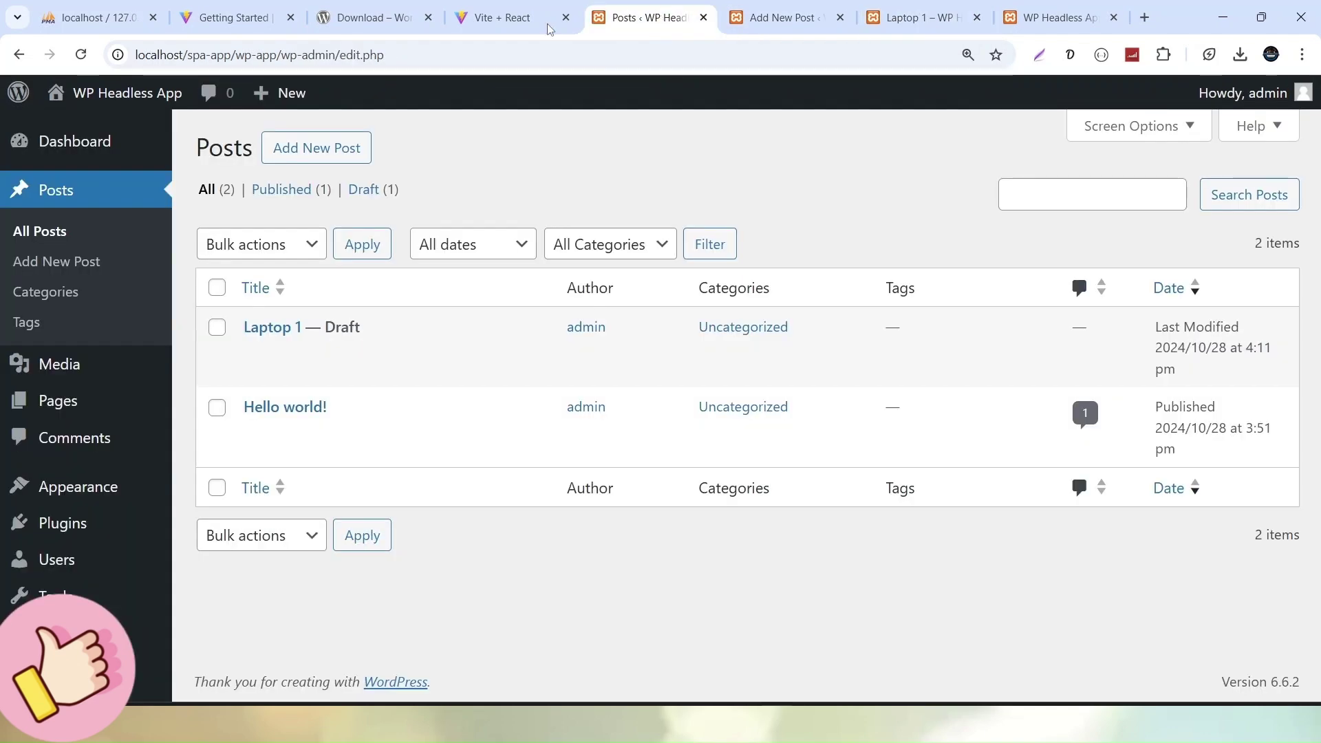
click(81, 54)
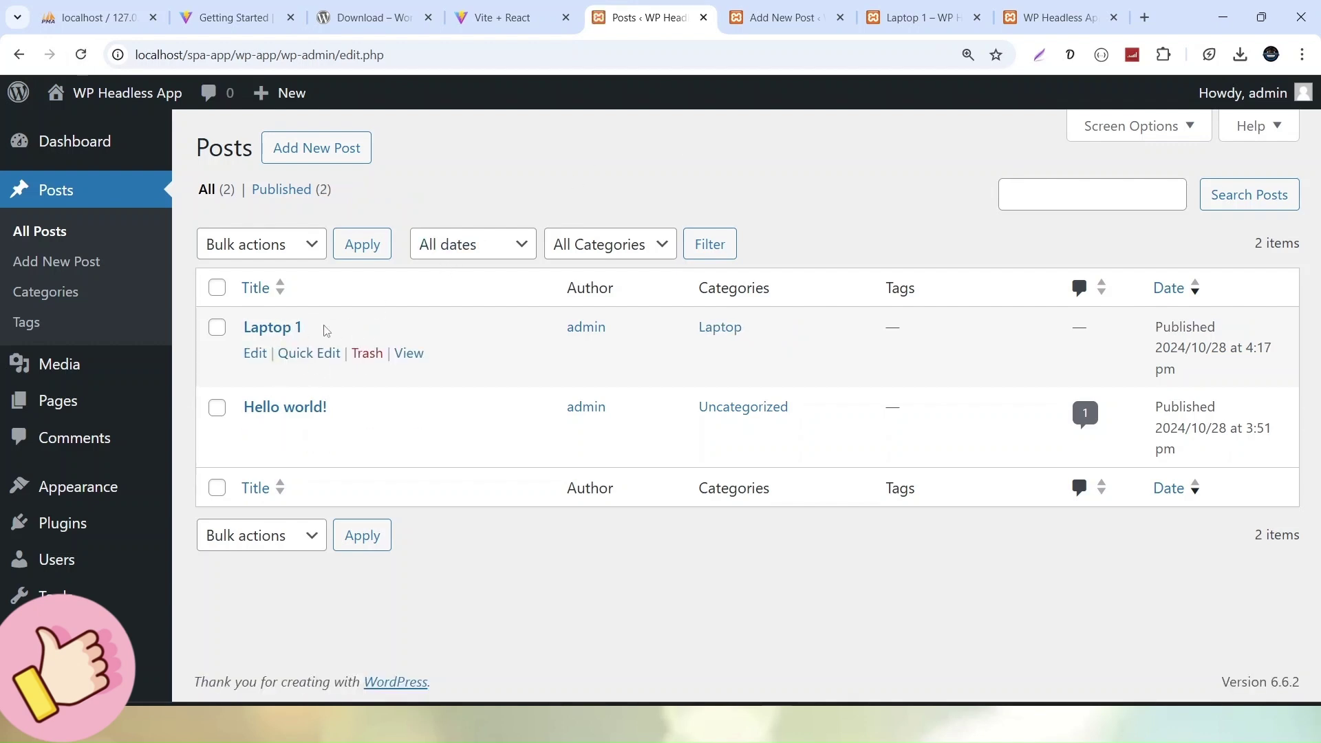
Start a new post titled 'Laptop 2'
click(788, 17)
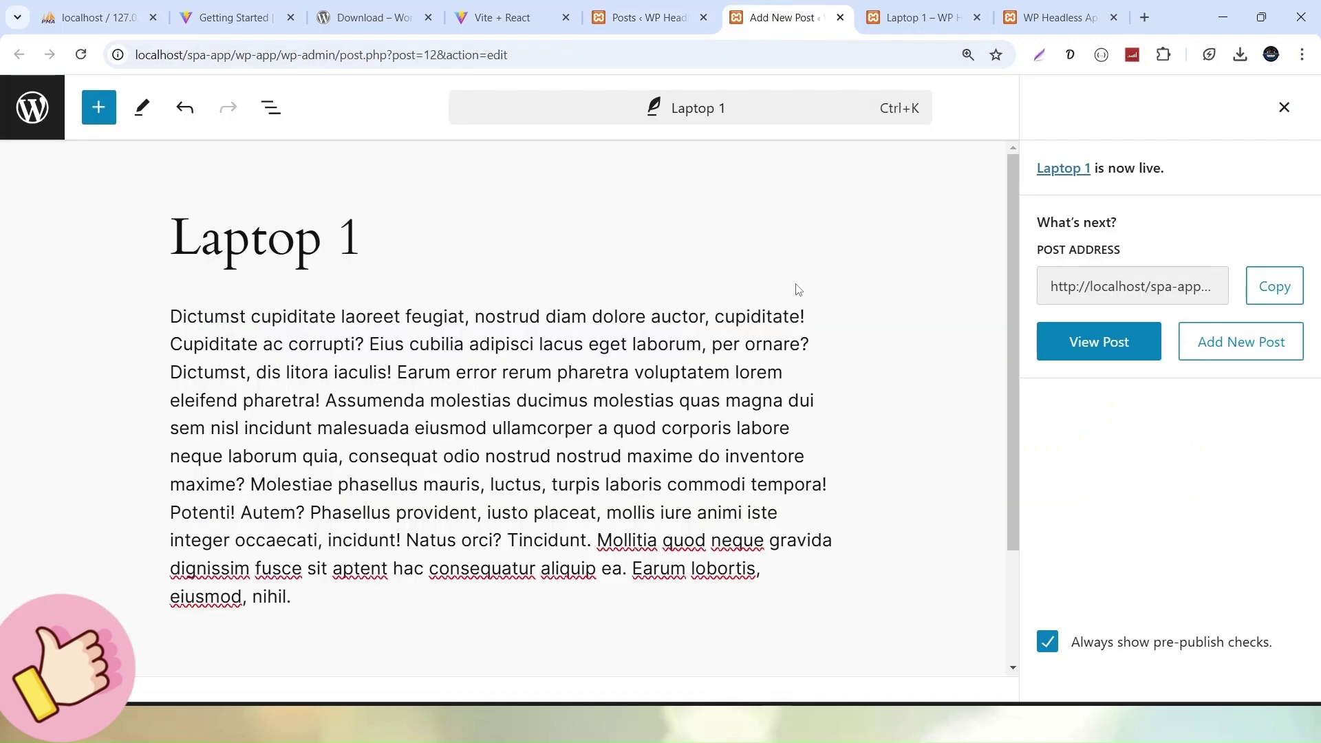
click(1221, 347)
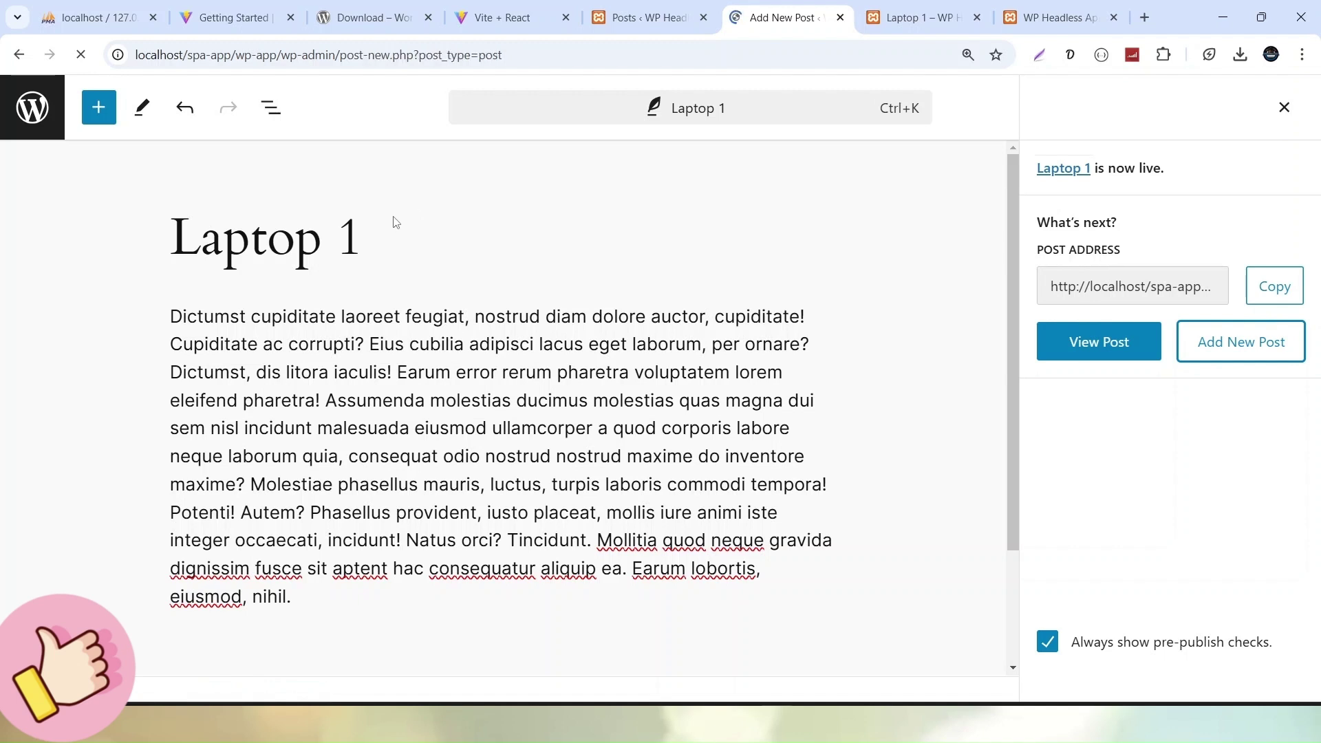
text(Lpa)
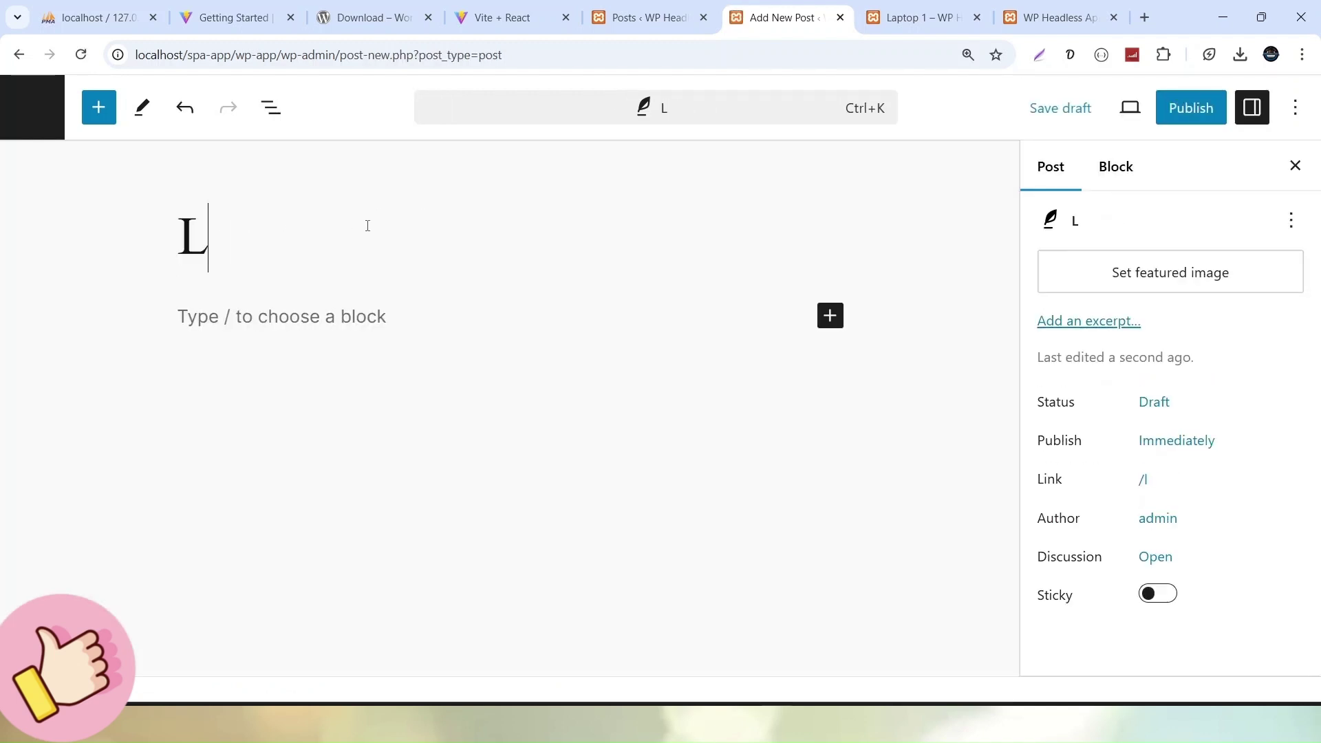
key(BackSpace)
key(BackSpace)
text(aptop 2)
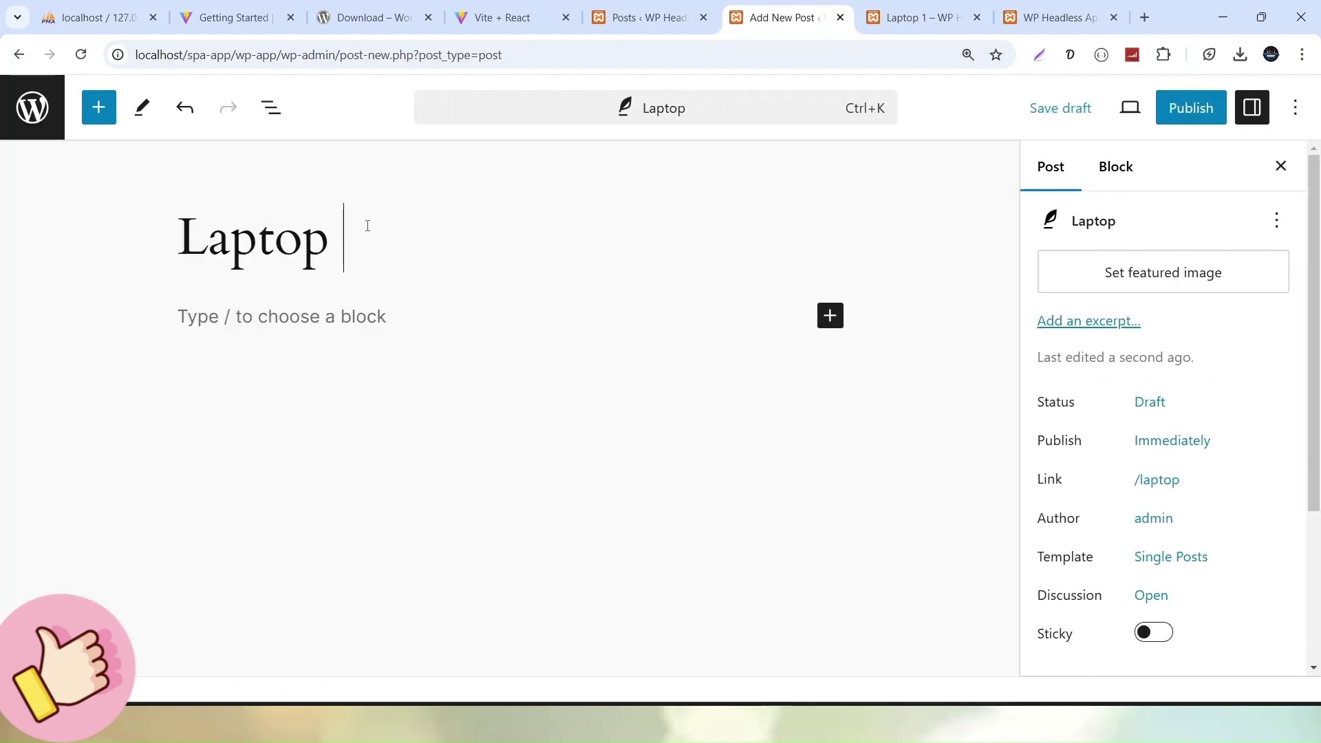
Paste a generated lorem ipsum paragraph as the Laptop 2 body
click(1071, 55)
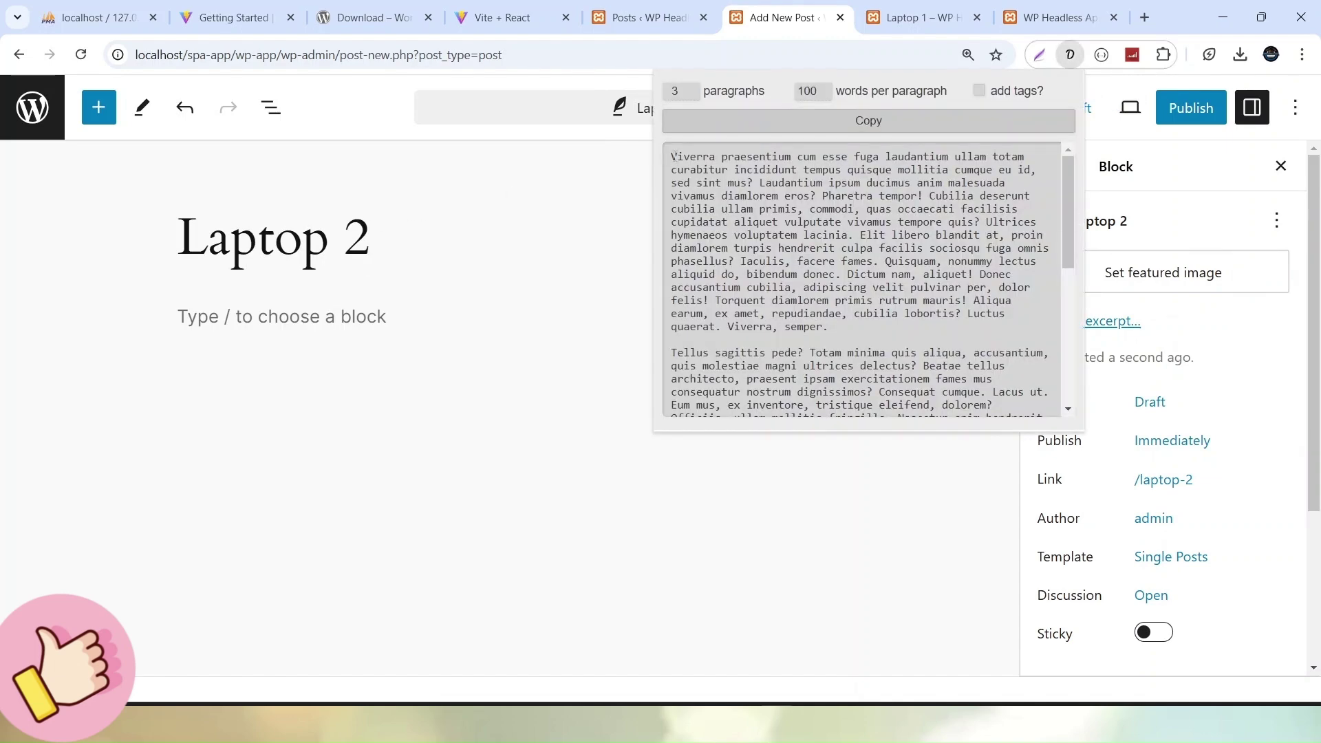
drag(672, 155, 833, 328)
key(ctrl+c)
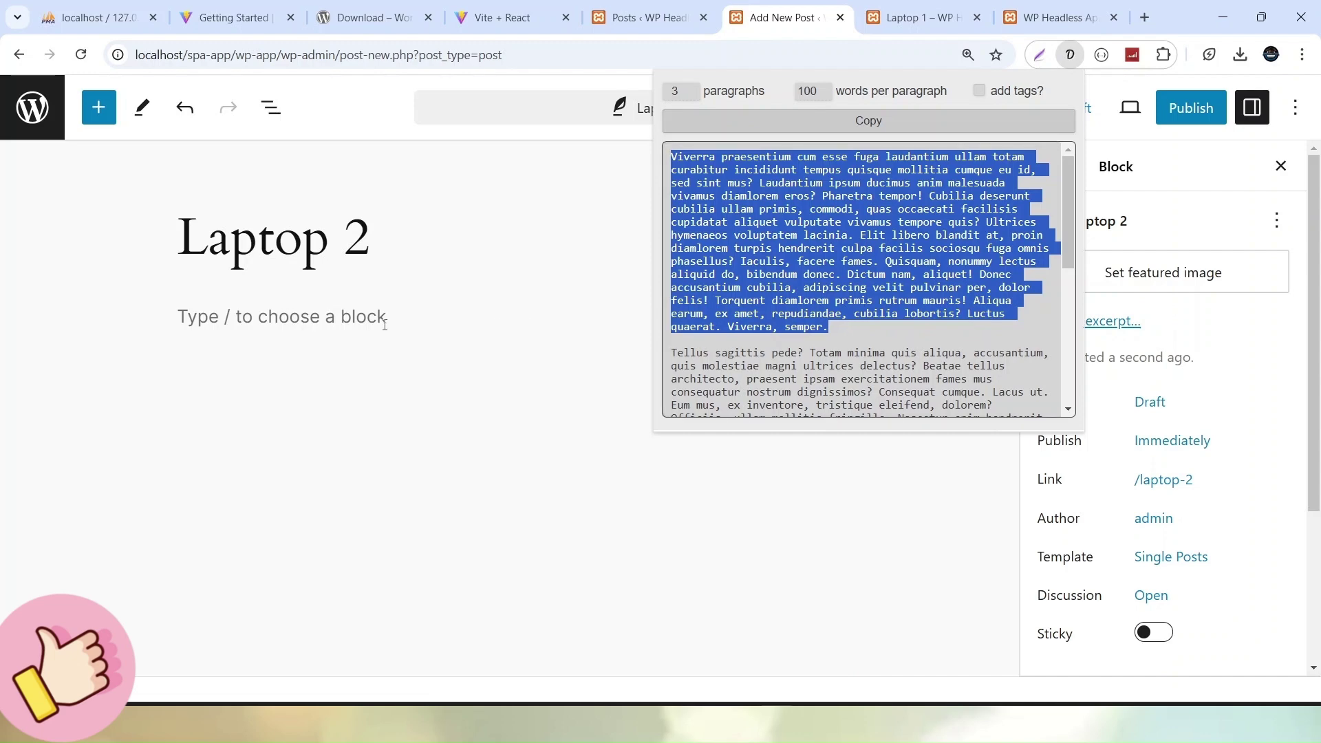
click(385, 324)
key(ctrl+v)
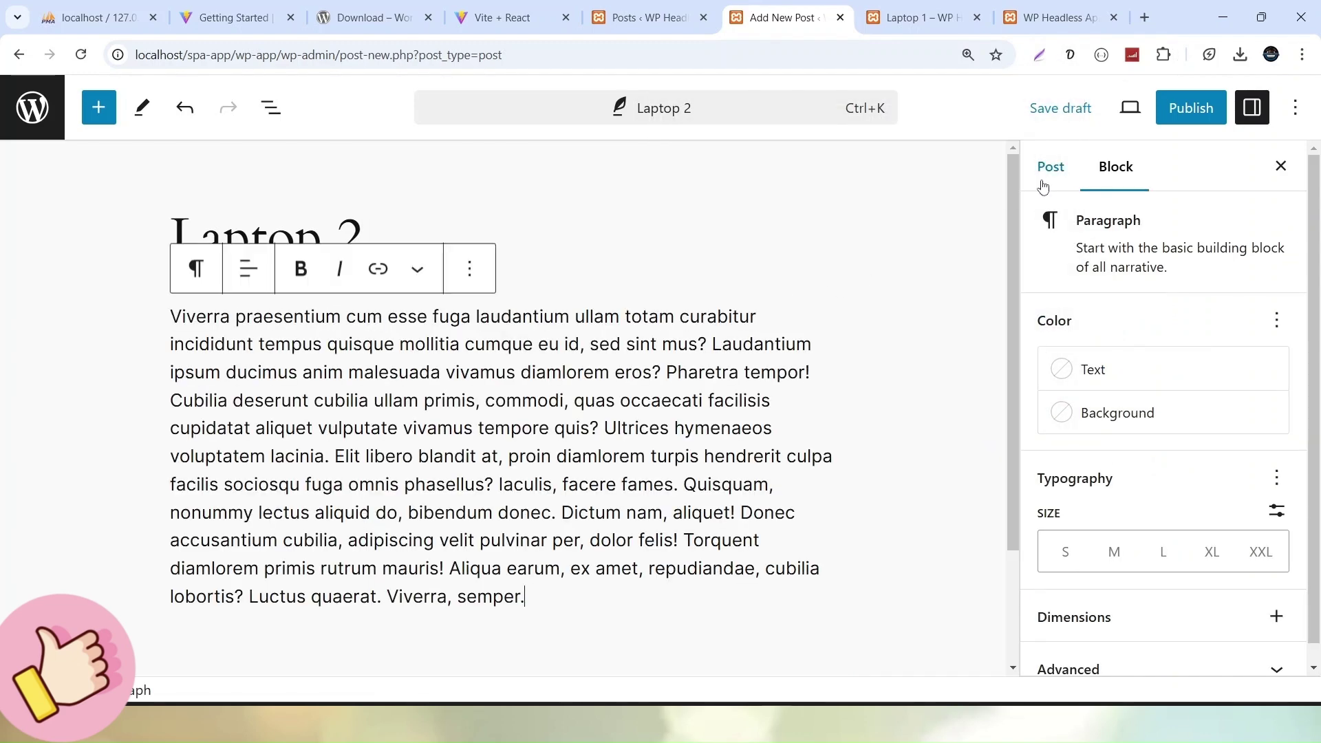
Set the silver laptop photo as Laptop 2's featured image
click(1044, 185)
click(1178, 279)
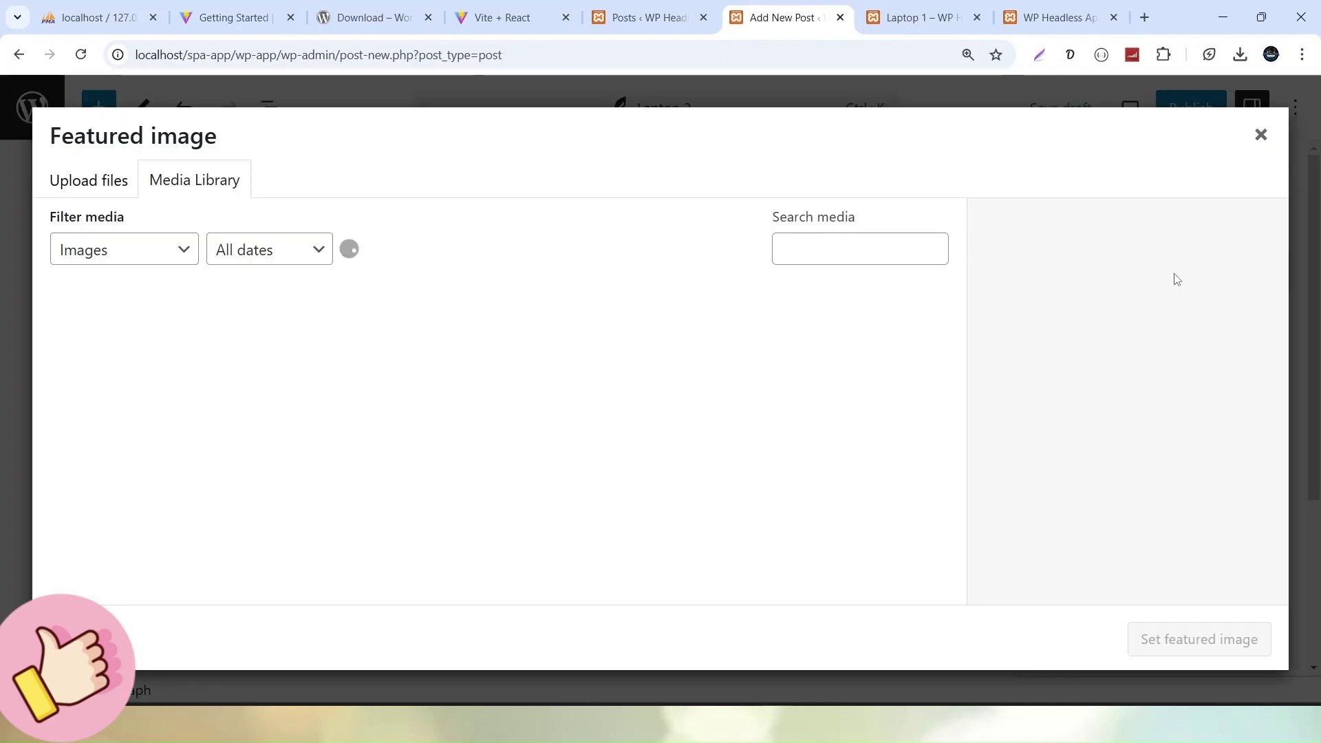
click(283, 337)
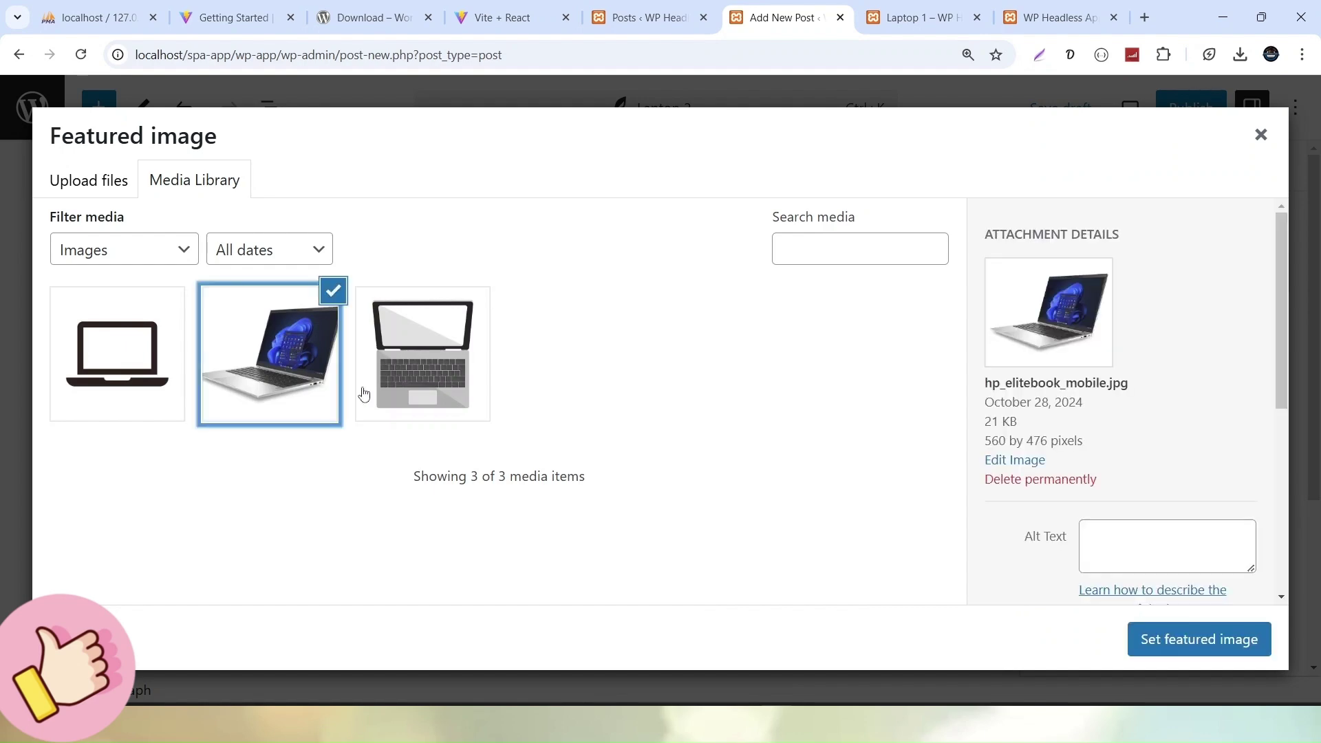
click(1262, 643)
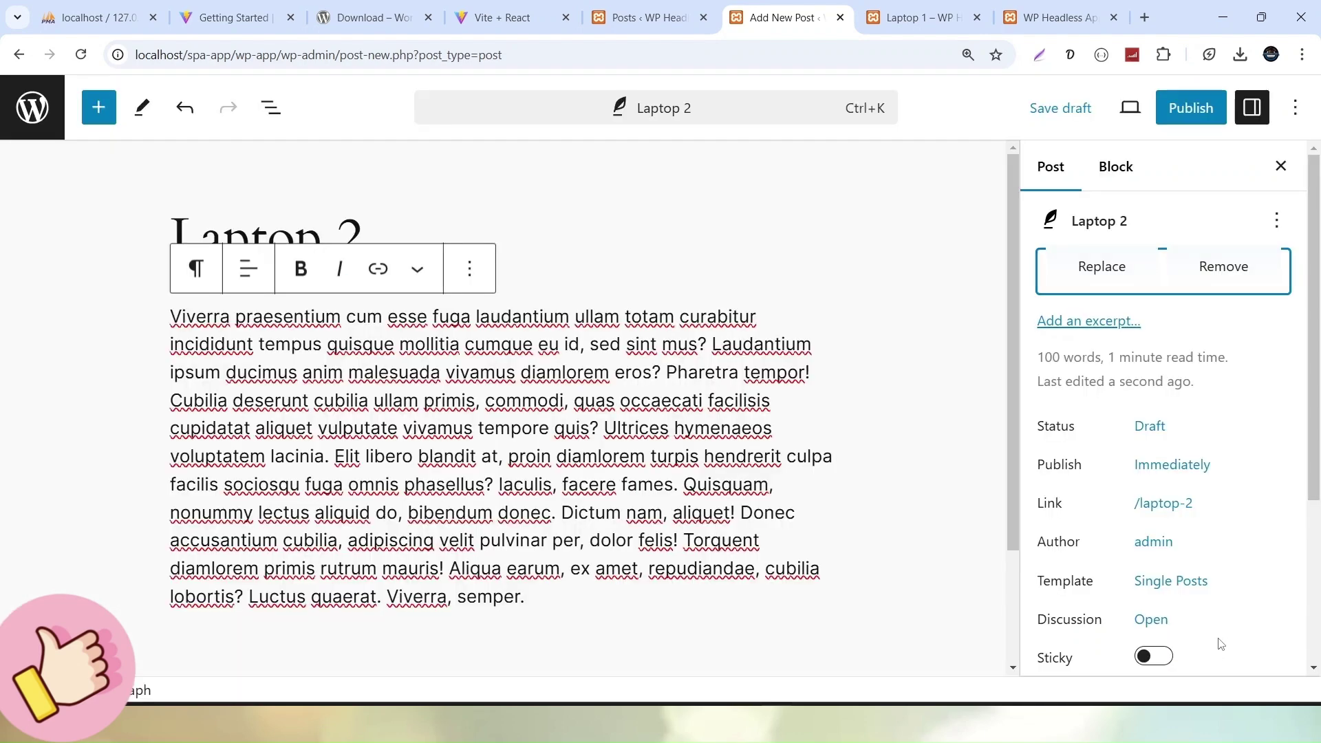
Mark Laptop 2 as Published in the Laptop category and publish it
click(1152, 427)
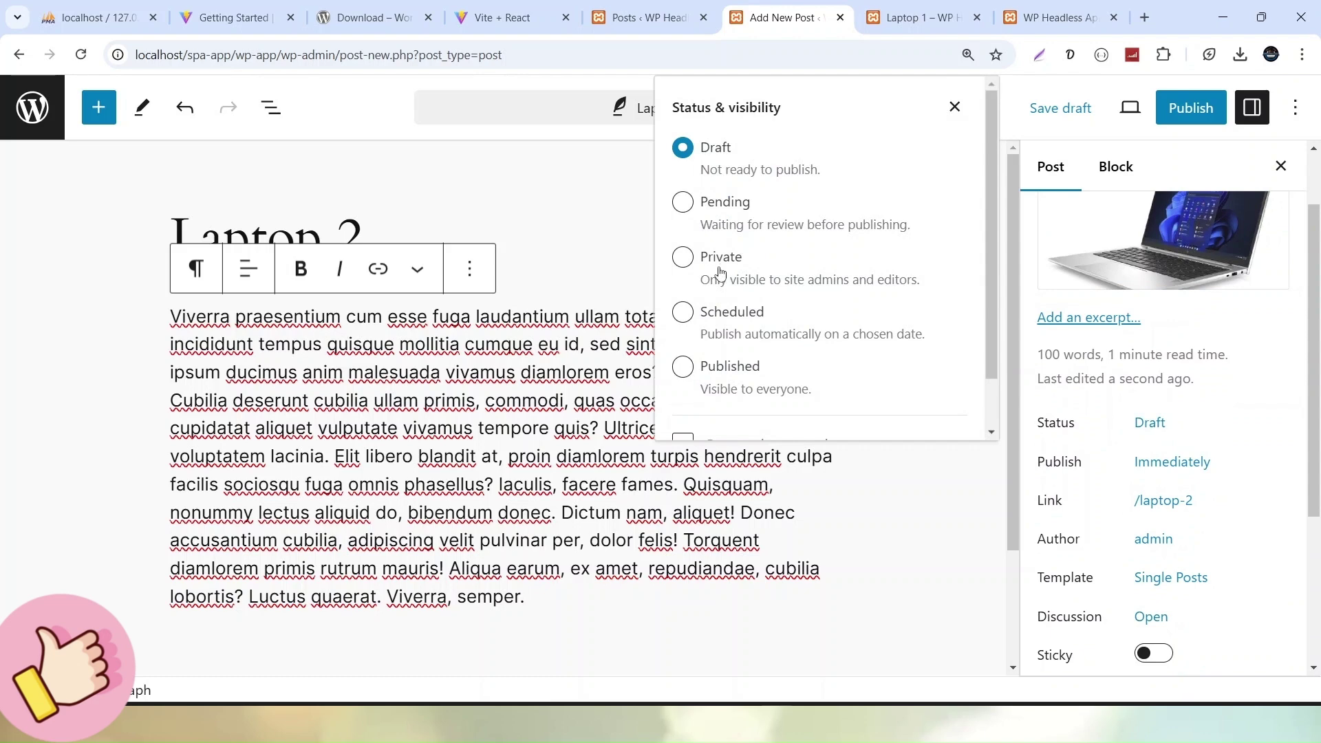
click(685, 370)
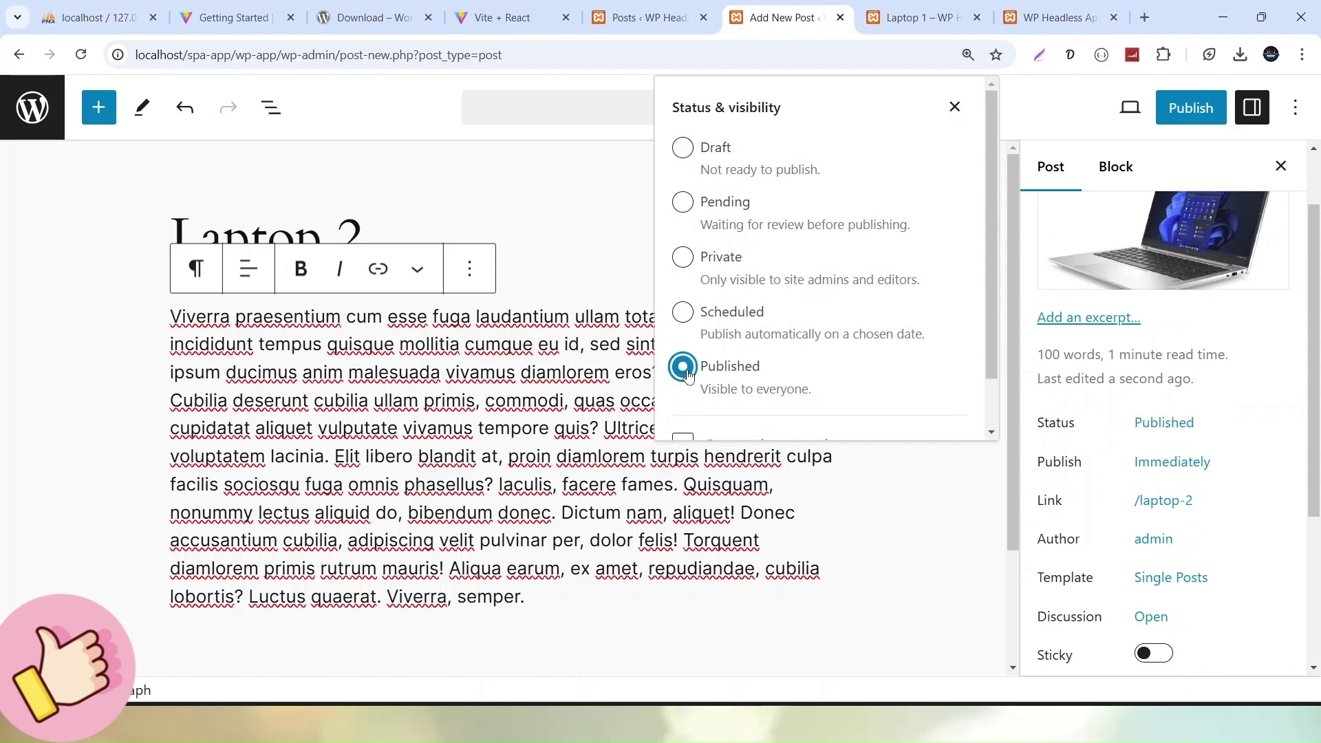
click(954, 107)
scroll(1247, 513, down, 3)
scroll(1233, 496, down, 1)
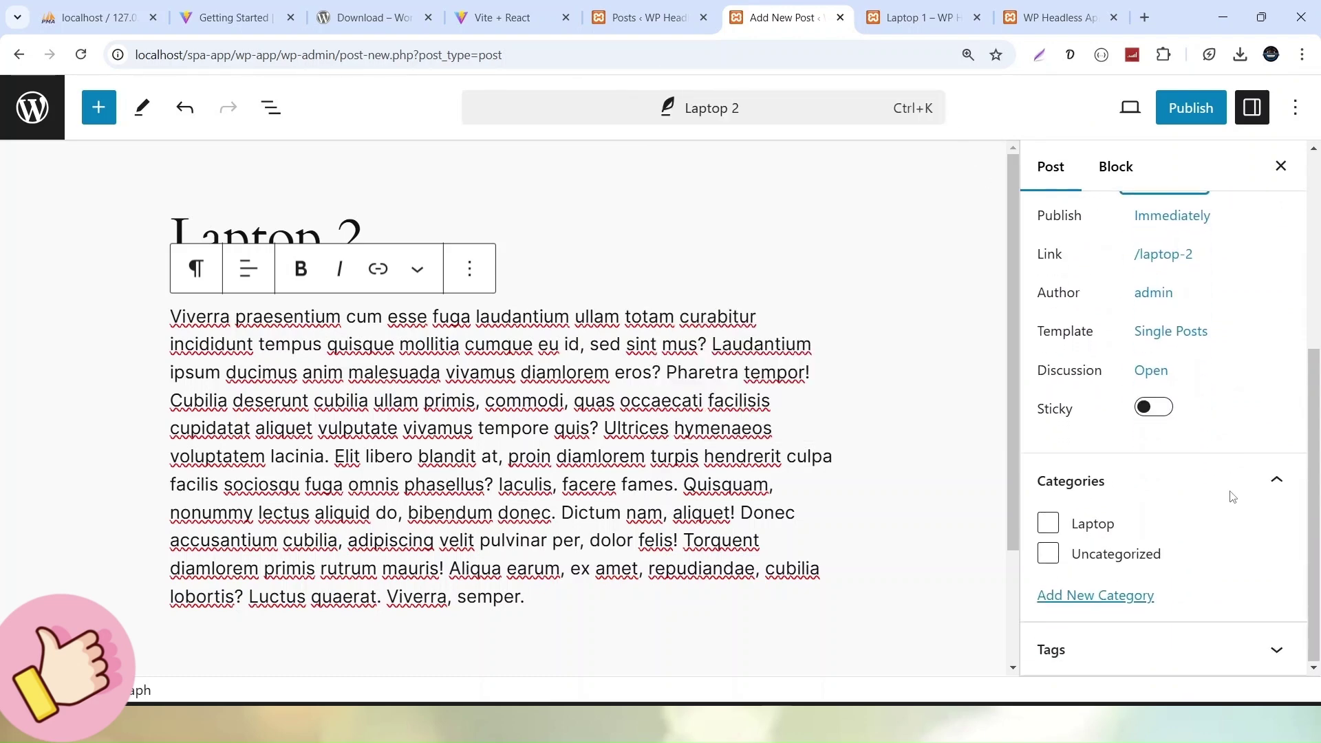
click(1049, 524)
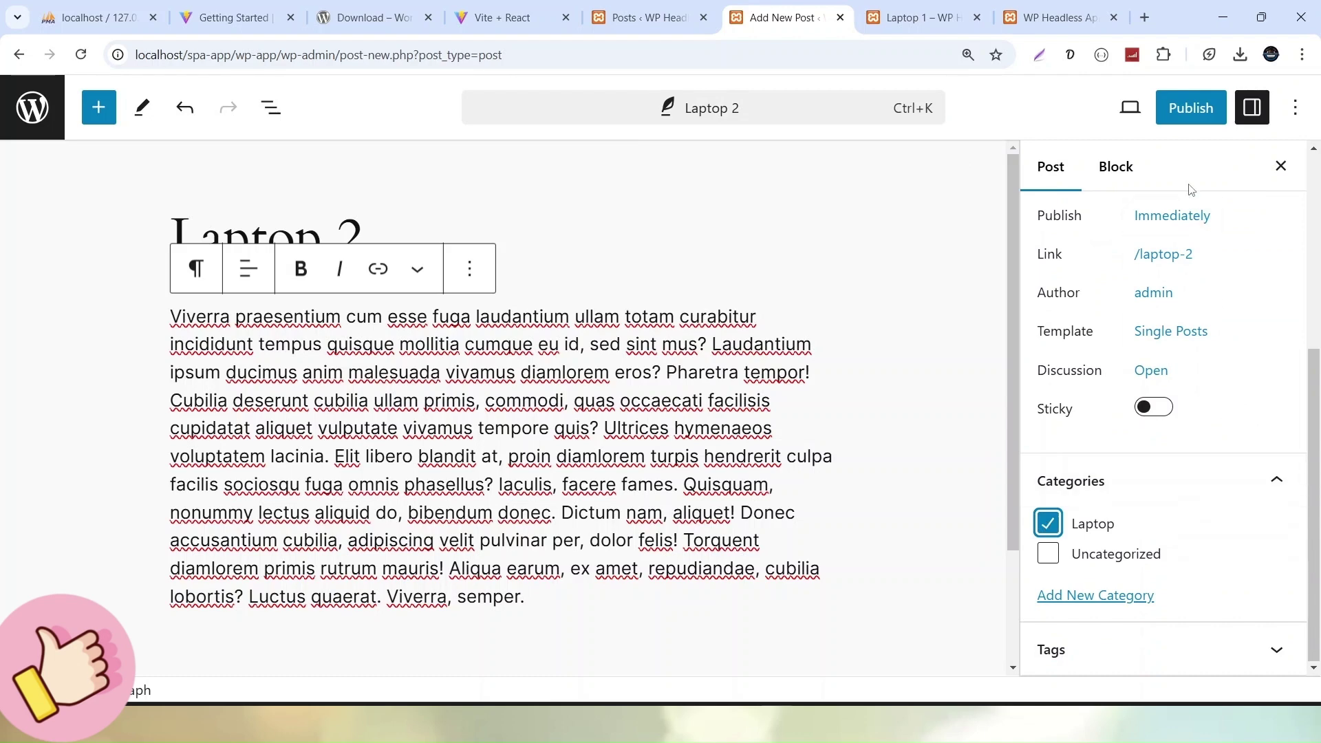
click(1191, 108)
click(1097, 110)
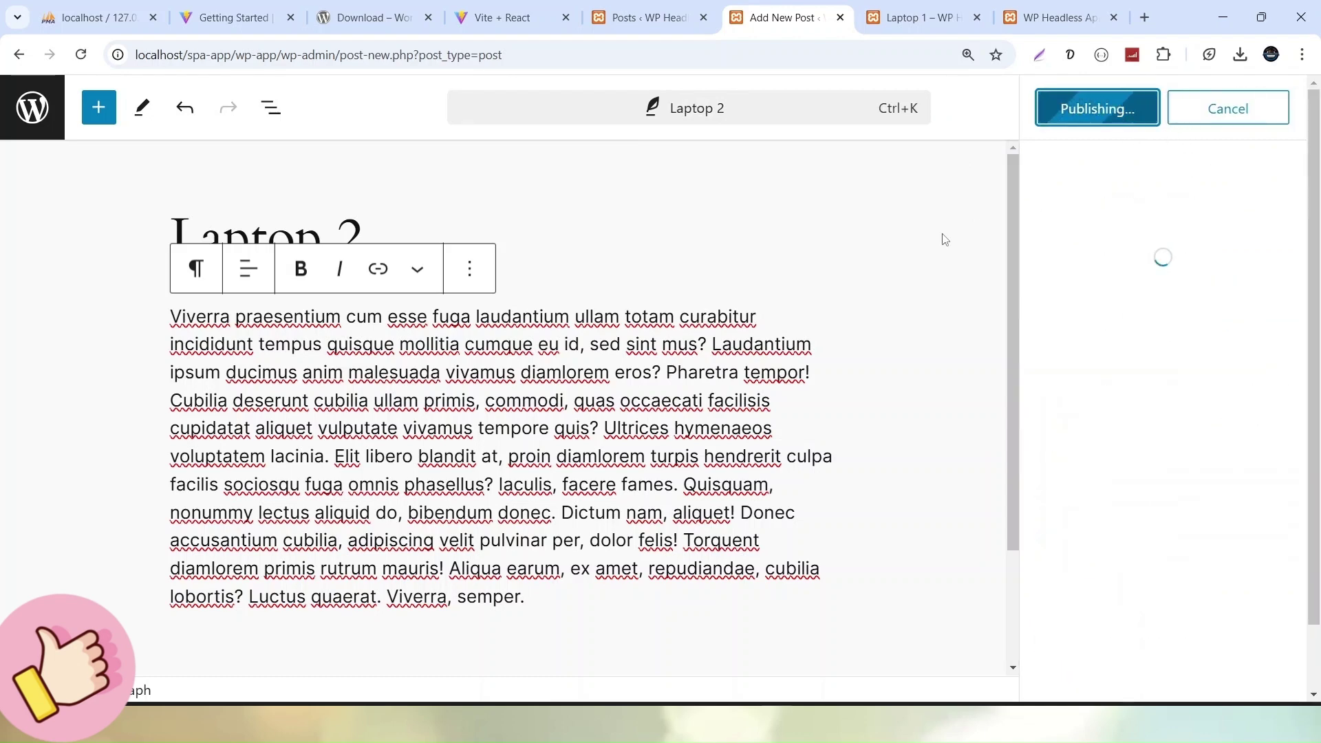
Reload the Posts list to show Laptop 2 at the top
click(629, 15)
click(531, 56)
key(Return)
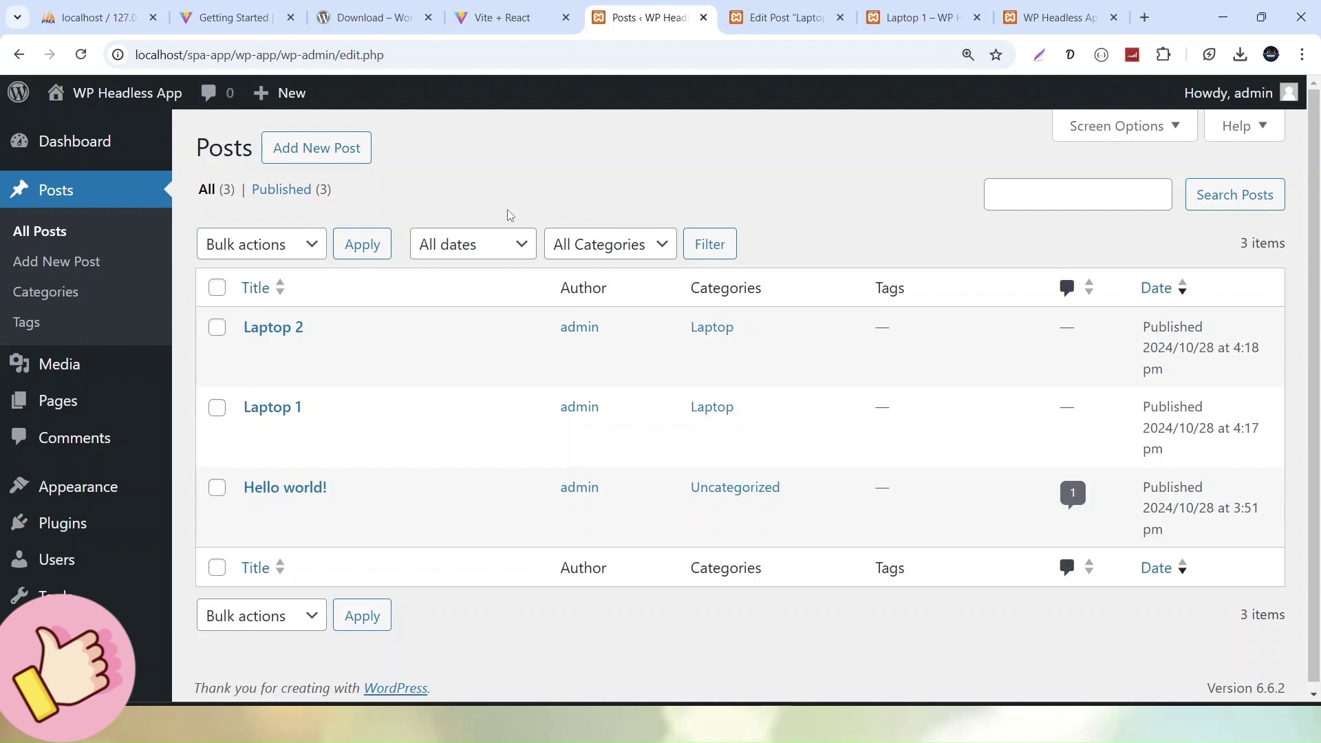
Start a new post in a background tab and title it 'Laptop 3'
middle_click(289, 147)
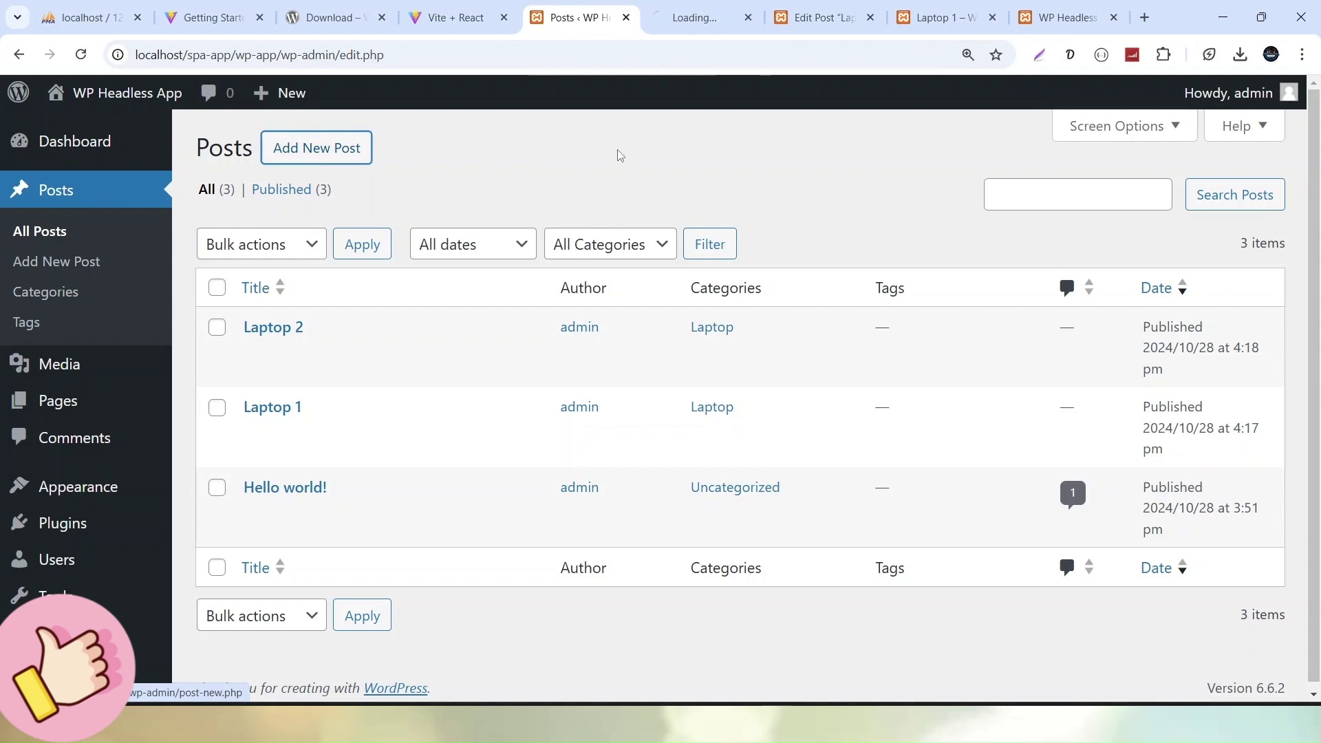
click(680, 22)
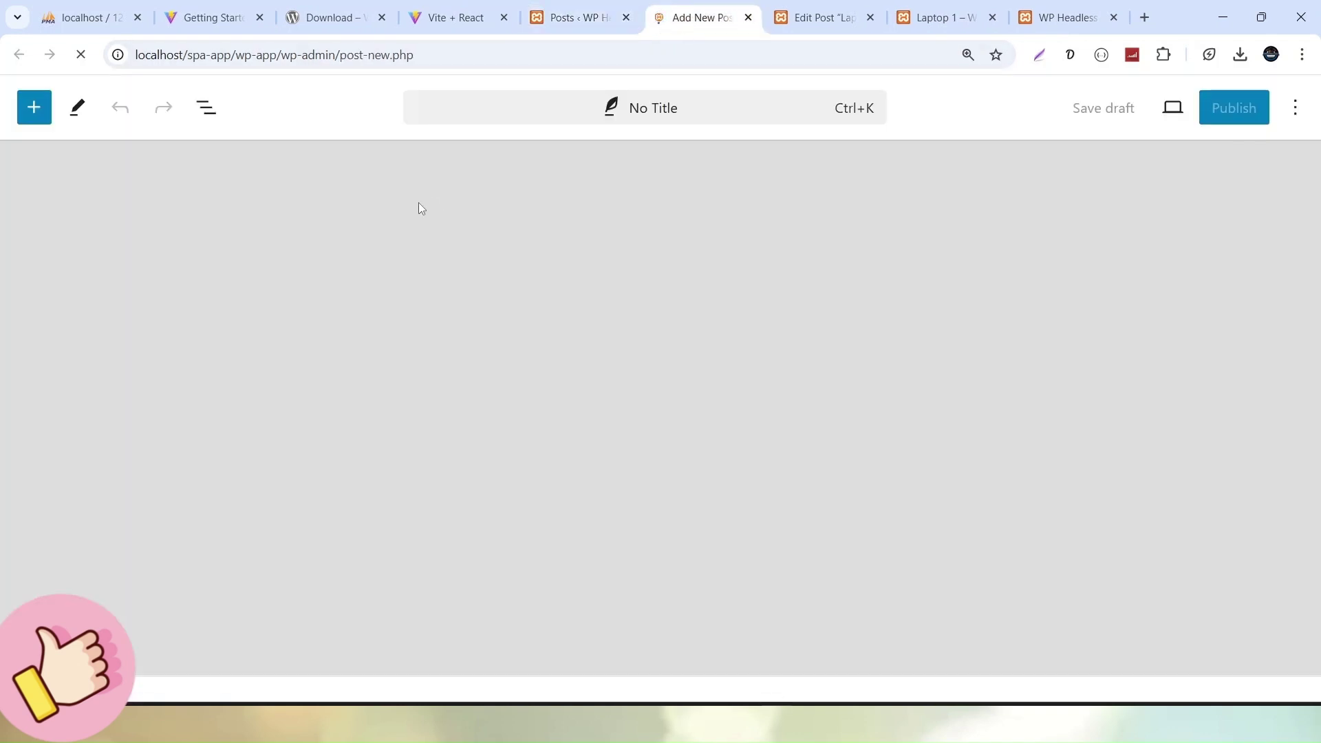
text(Lp)
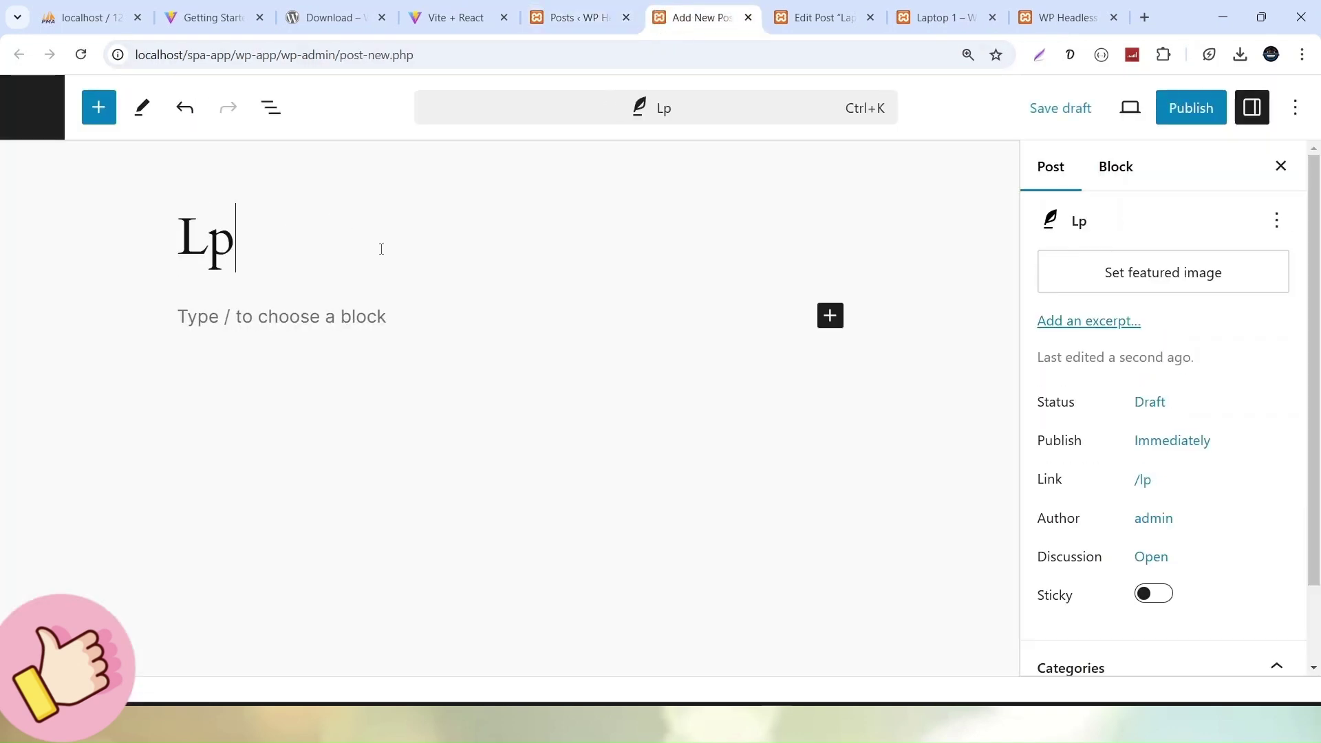
key(BackSpace)
text(aptop 3)
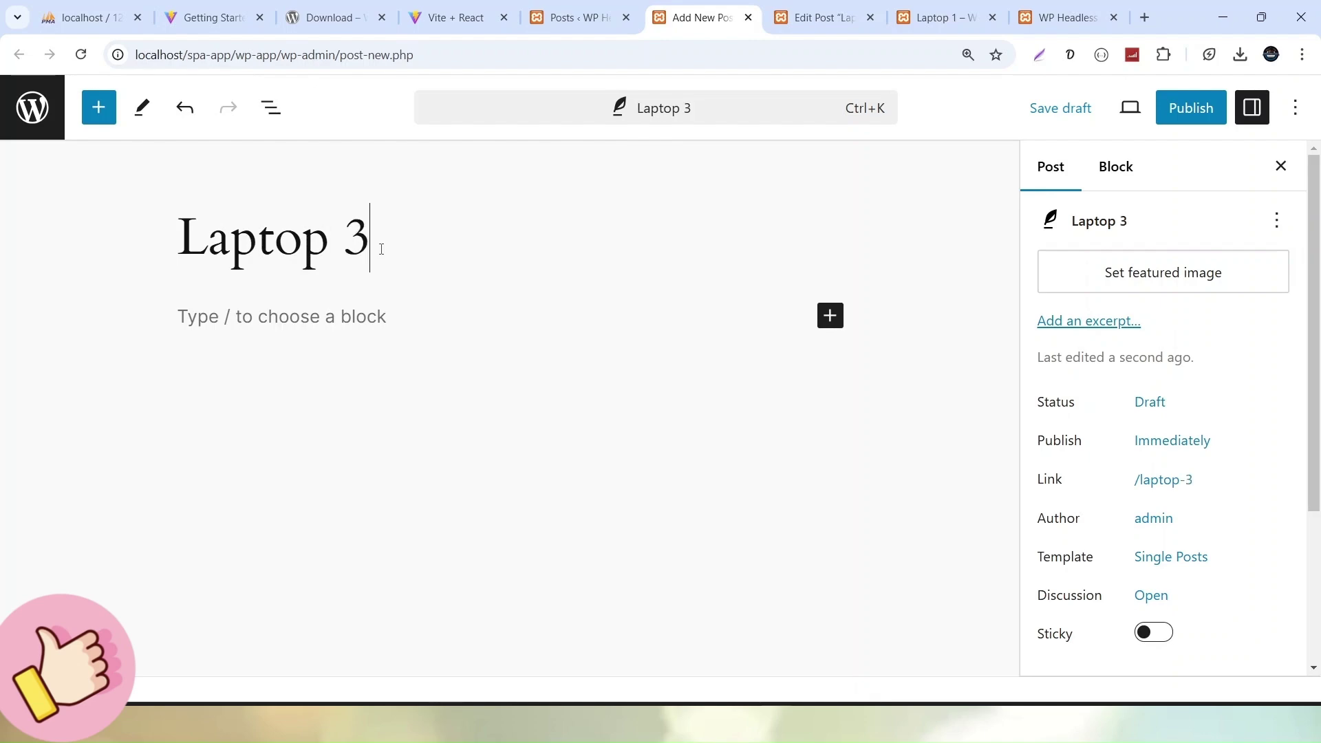
Paste one lorem ipsum paragraph from the placeholder generator into the post body
click(1070, 54)
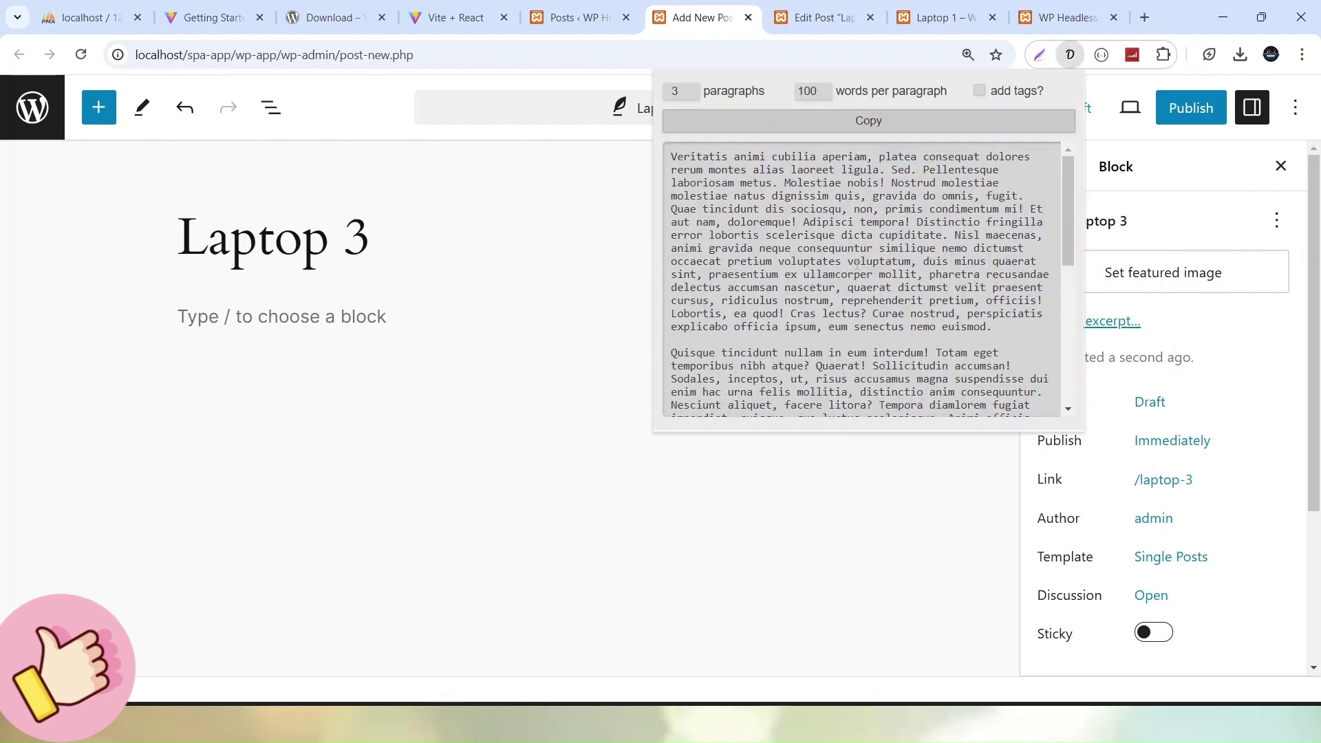
drag(993, 328, 654, 172)
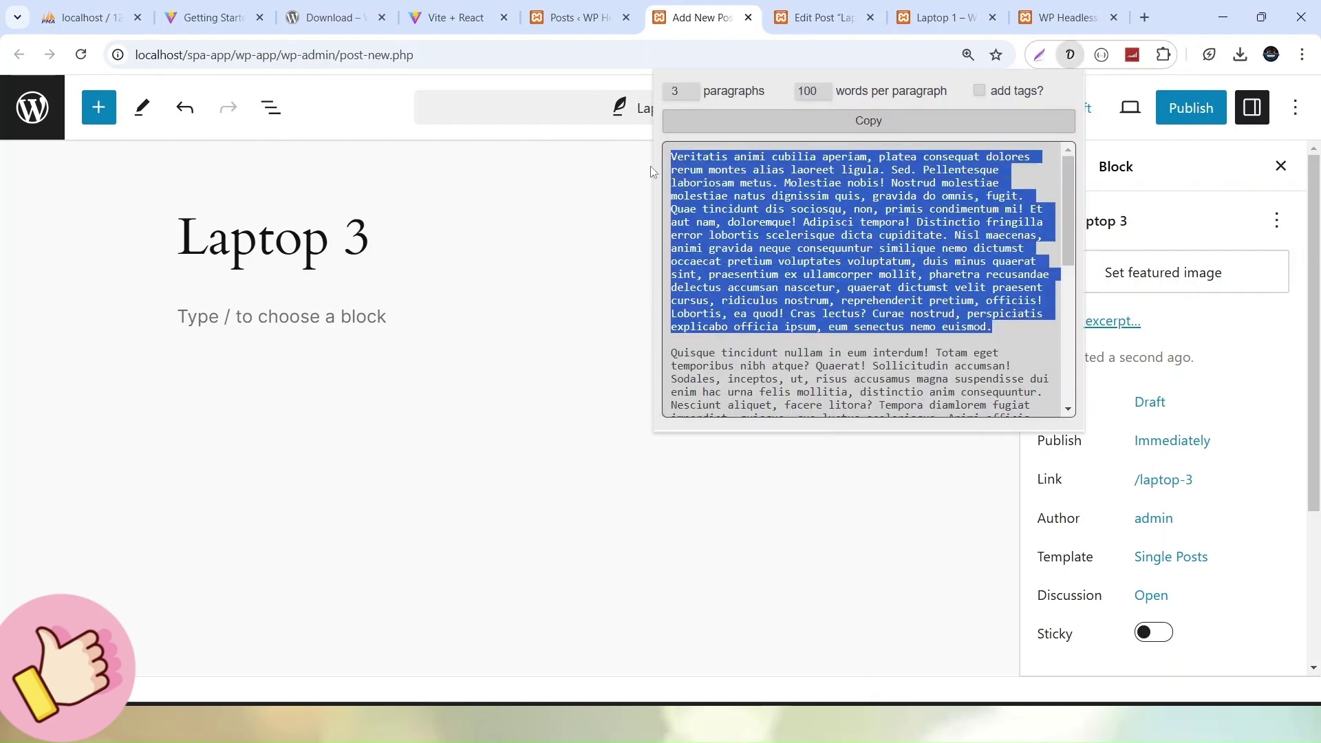
click(330, 305)
key(ctrl+v)
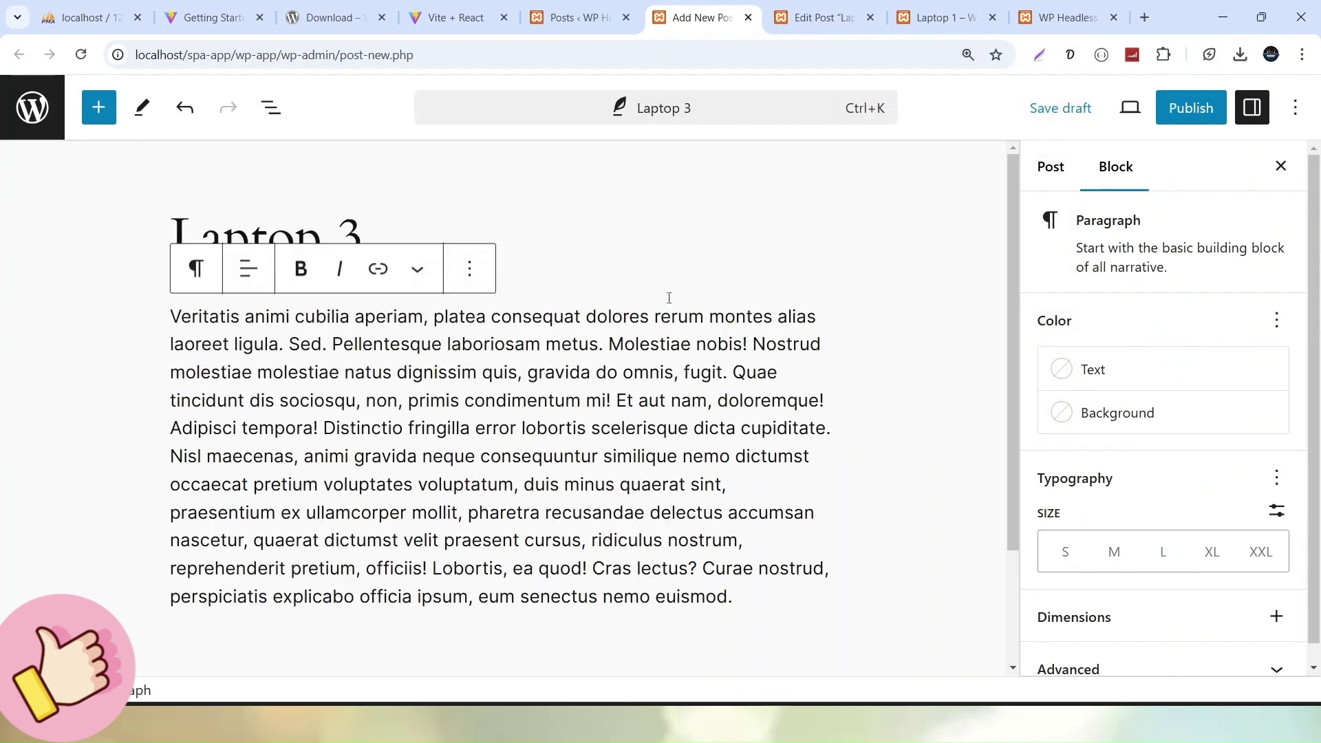
Assign the Laptop category, publish the post, and return to the Posts list
click(1050, 170)
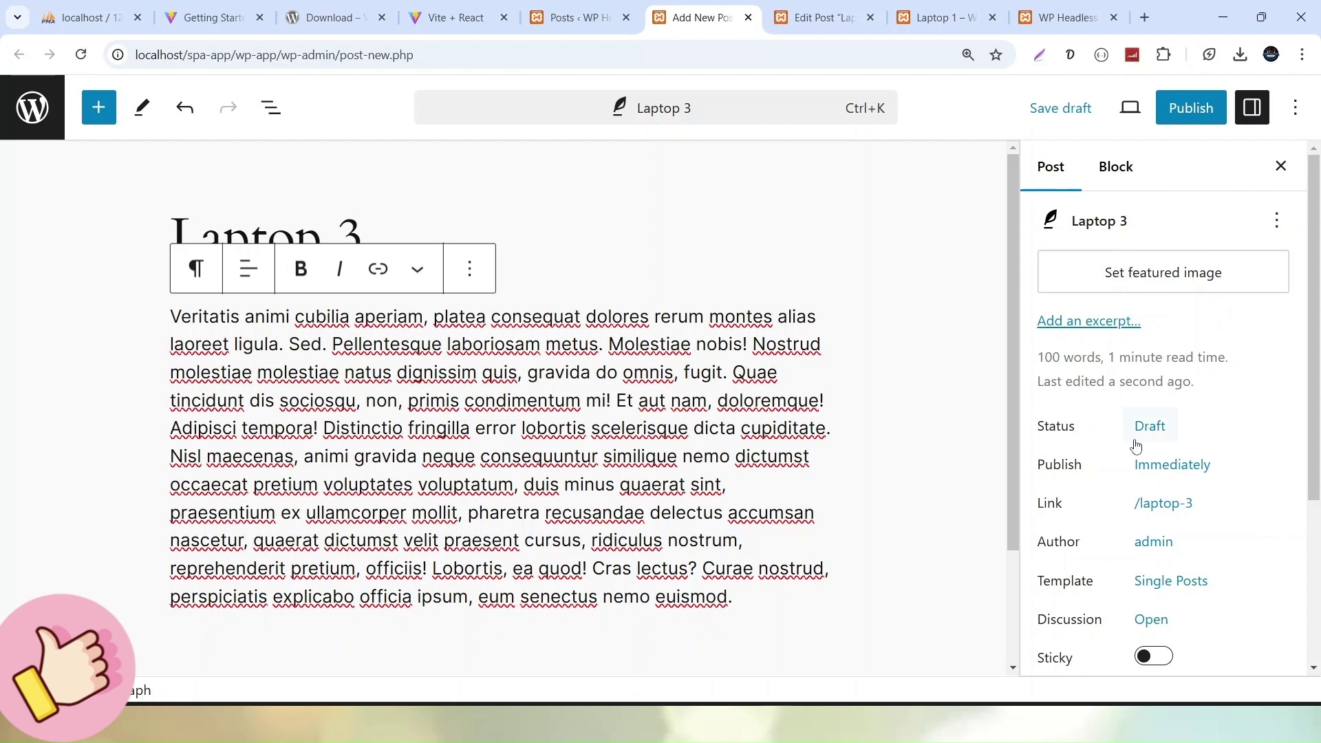
scroll(1173, 435, down, 4)
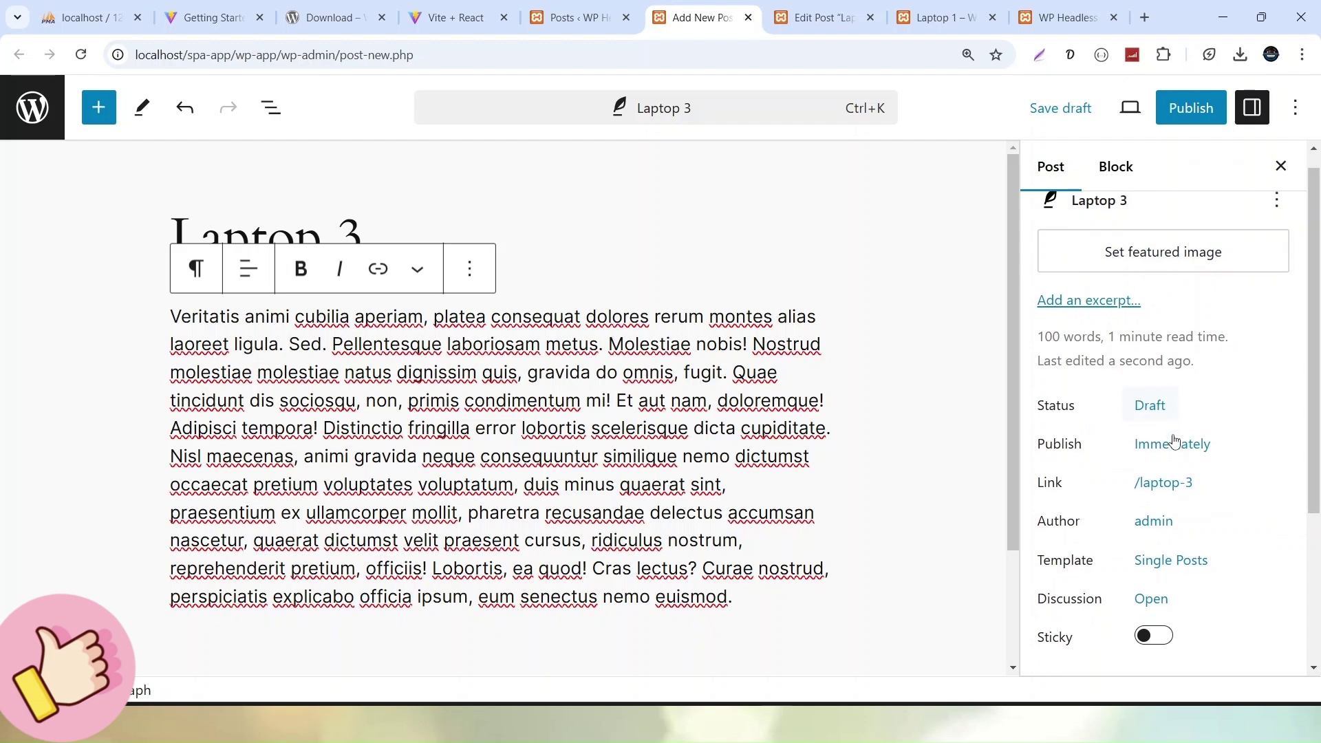
click(1050, 525)
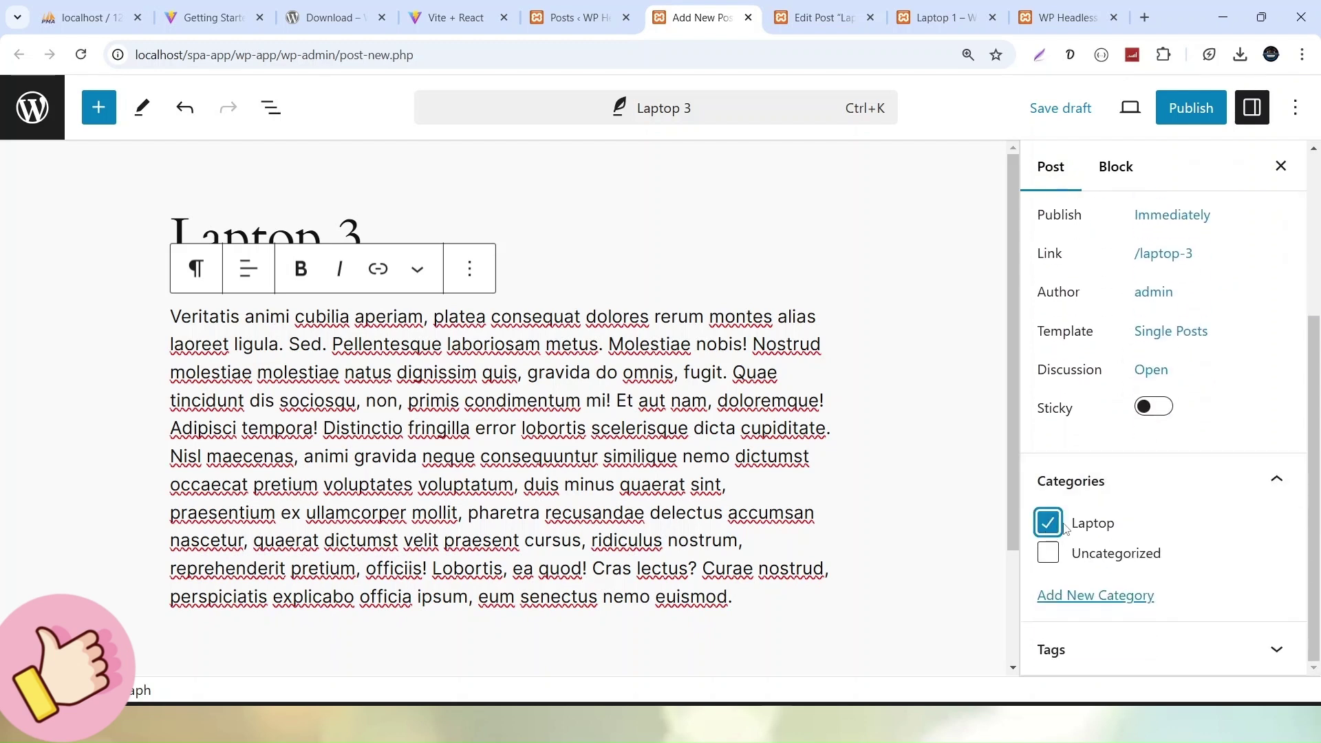
click(1190, 110)
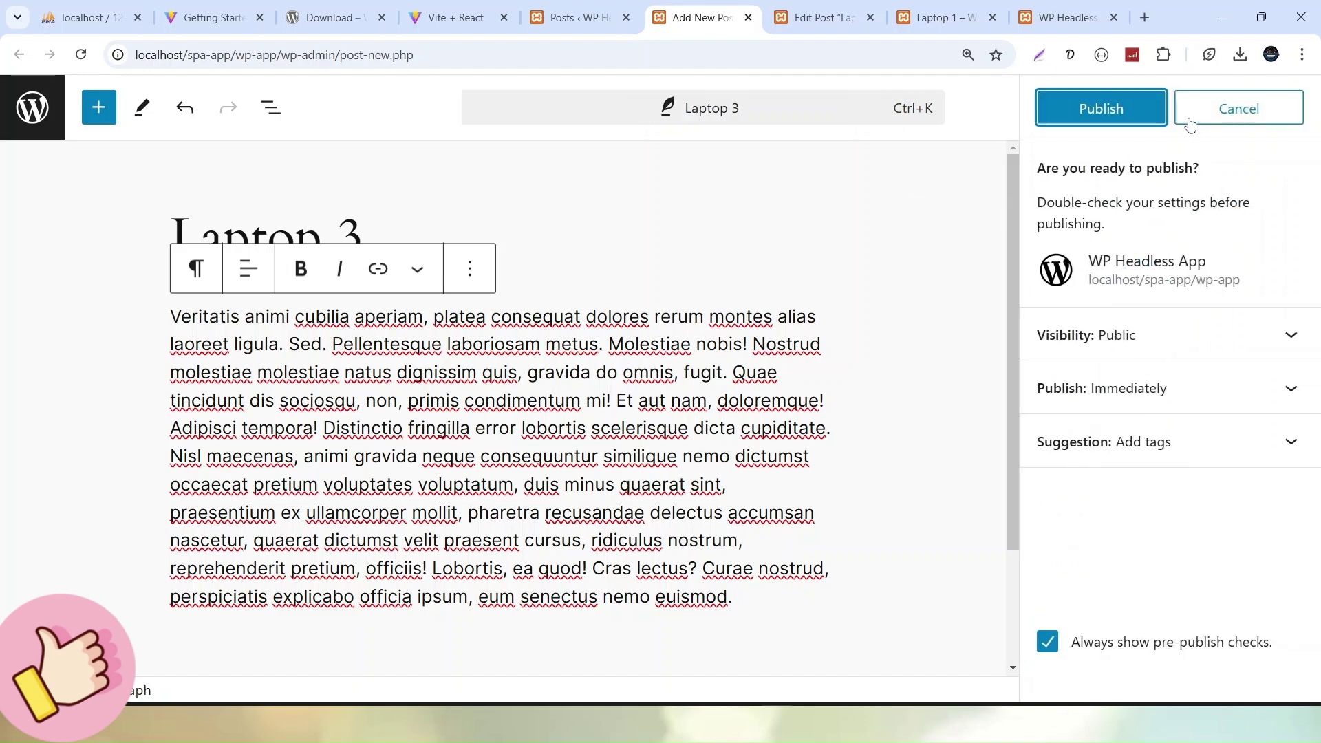
click(1135, 116)
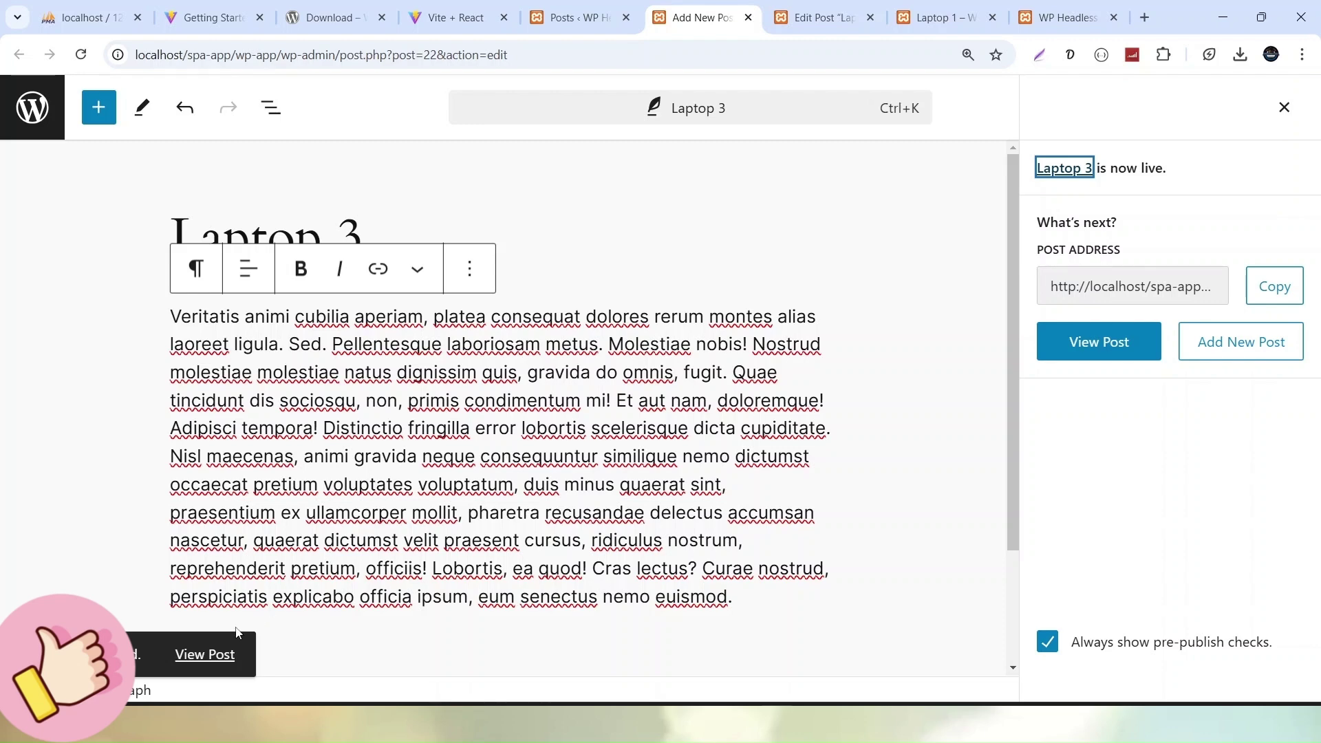
middle_click(210, 654)
click(516, 17)
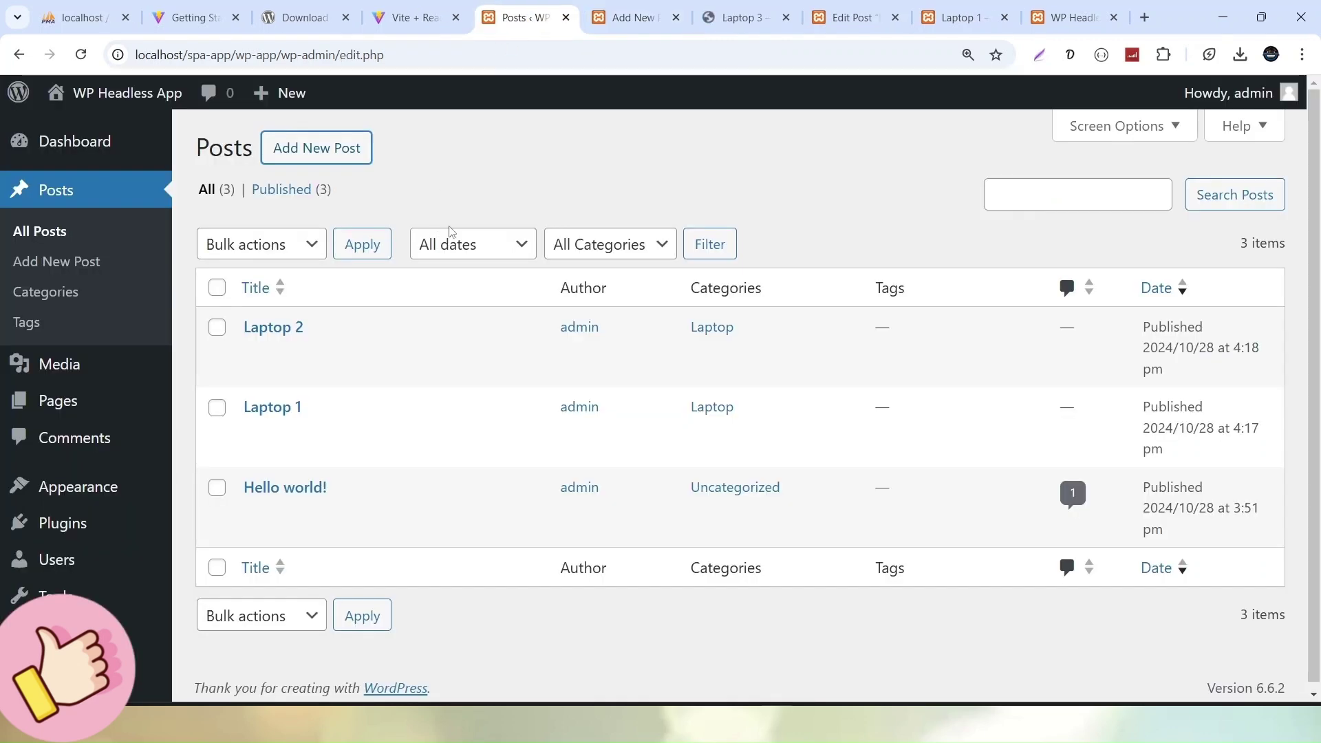
Reload the Posts list and change Laptop 3's status to Draft with Quick Edit
key(F5)
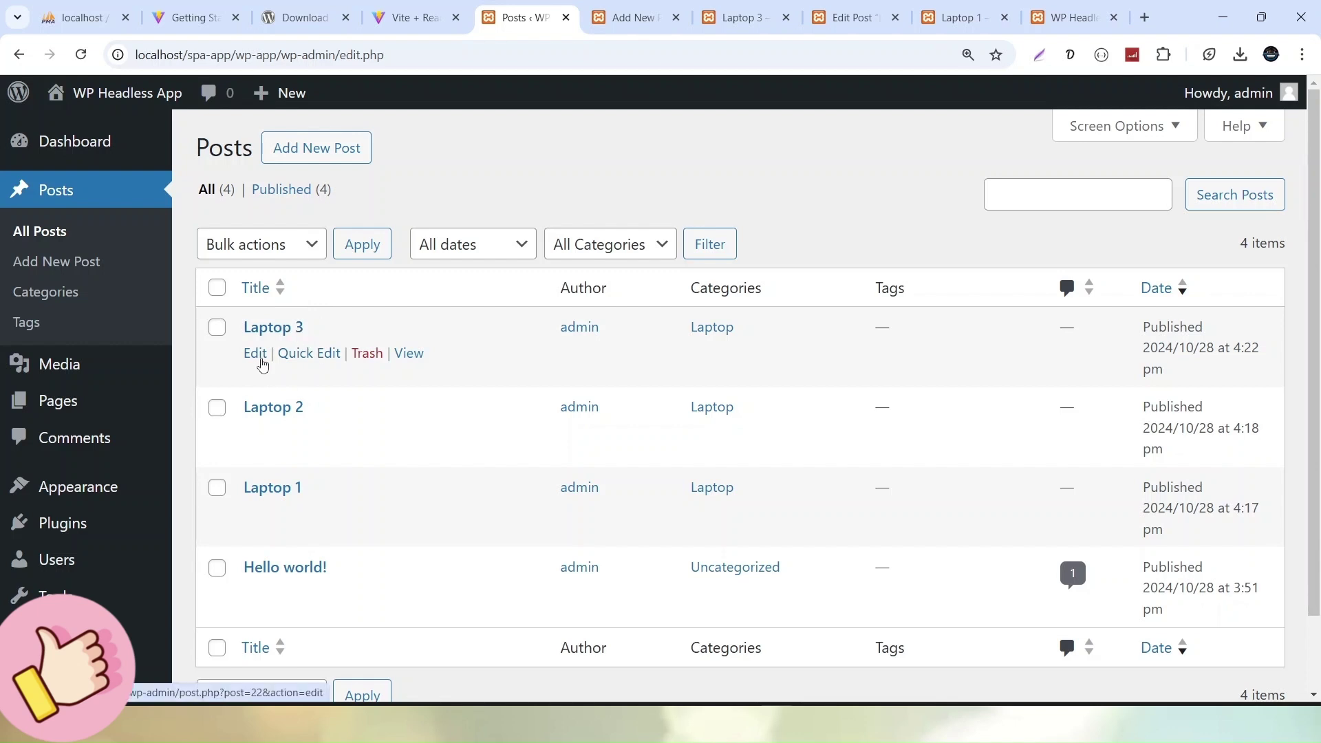
click(311, 354)
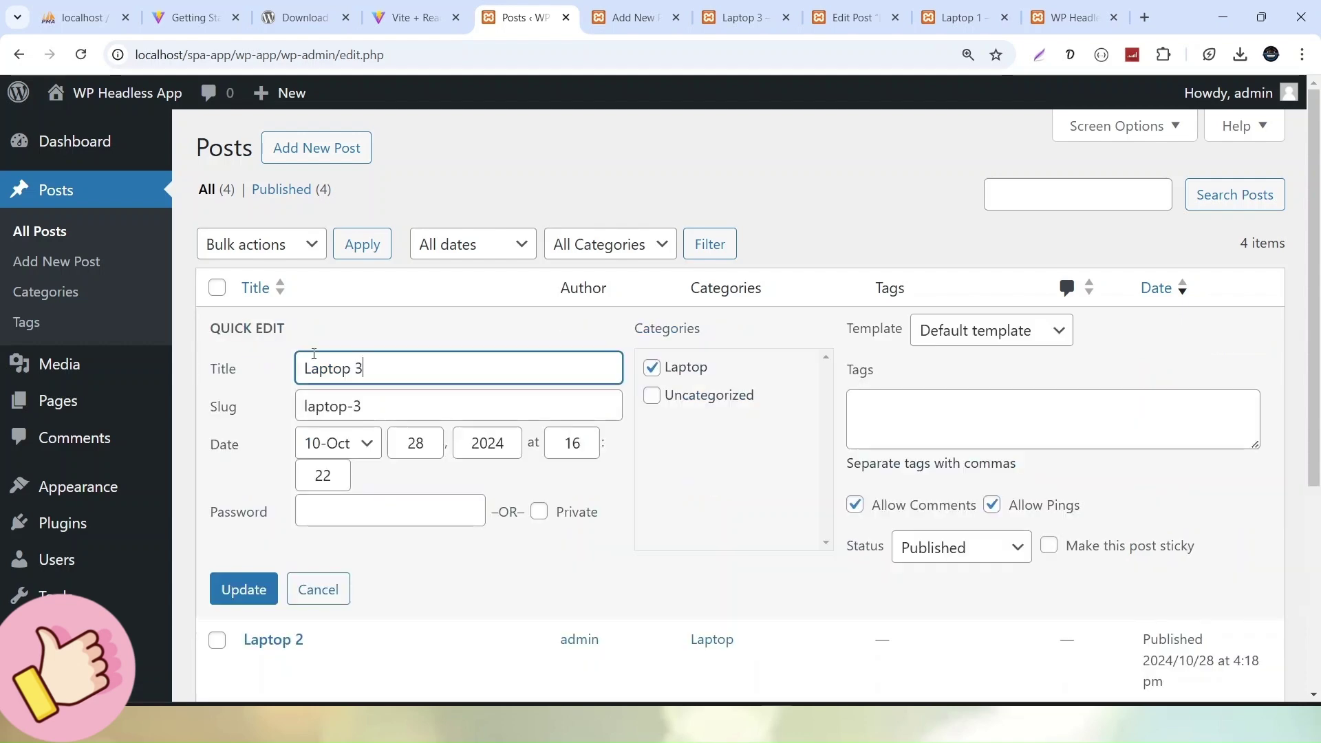
scroll(482, 383, down, 3)
click(953, 375)
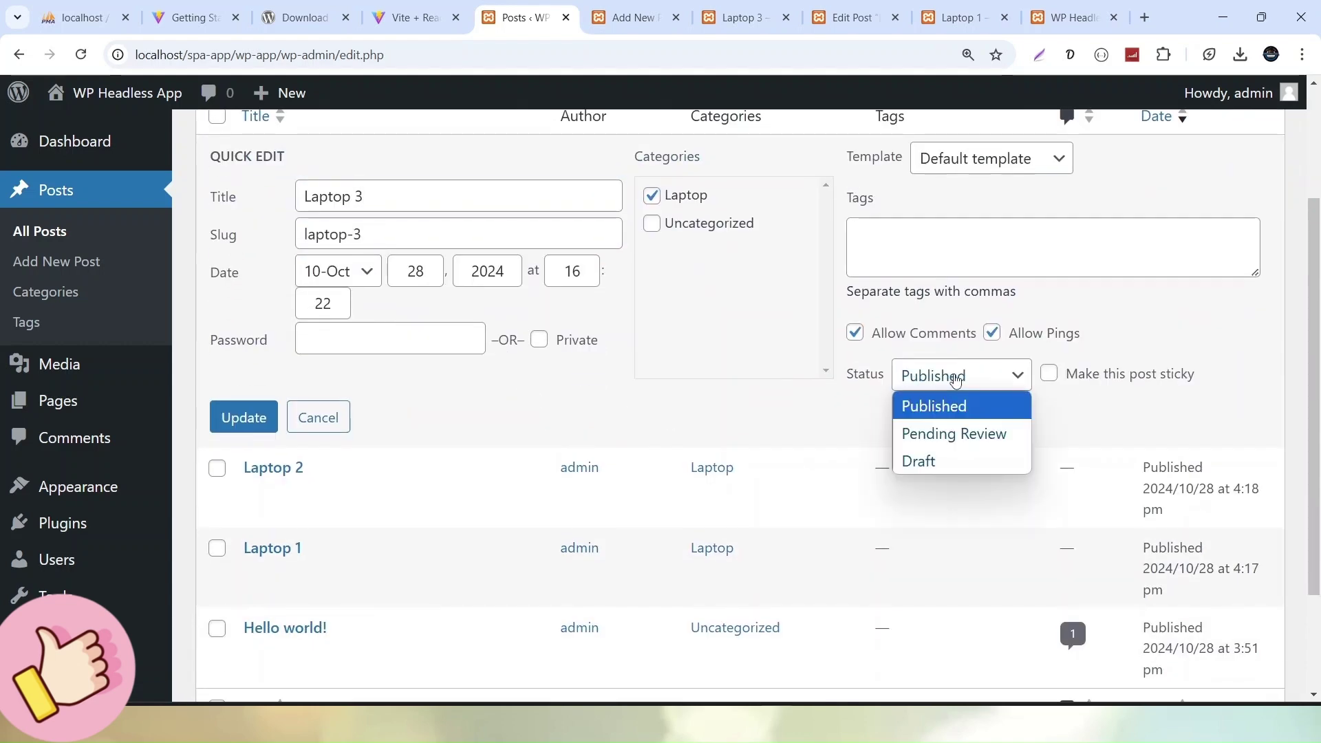
click(953, 459)
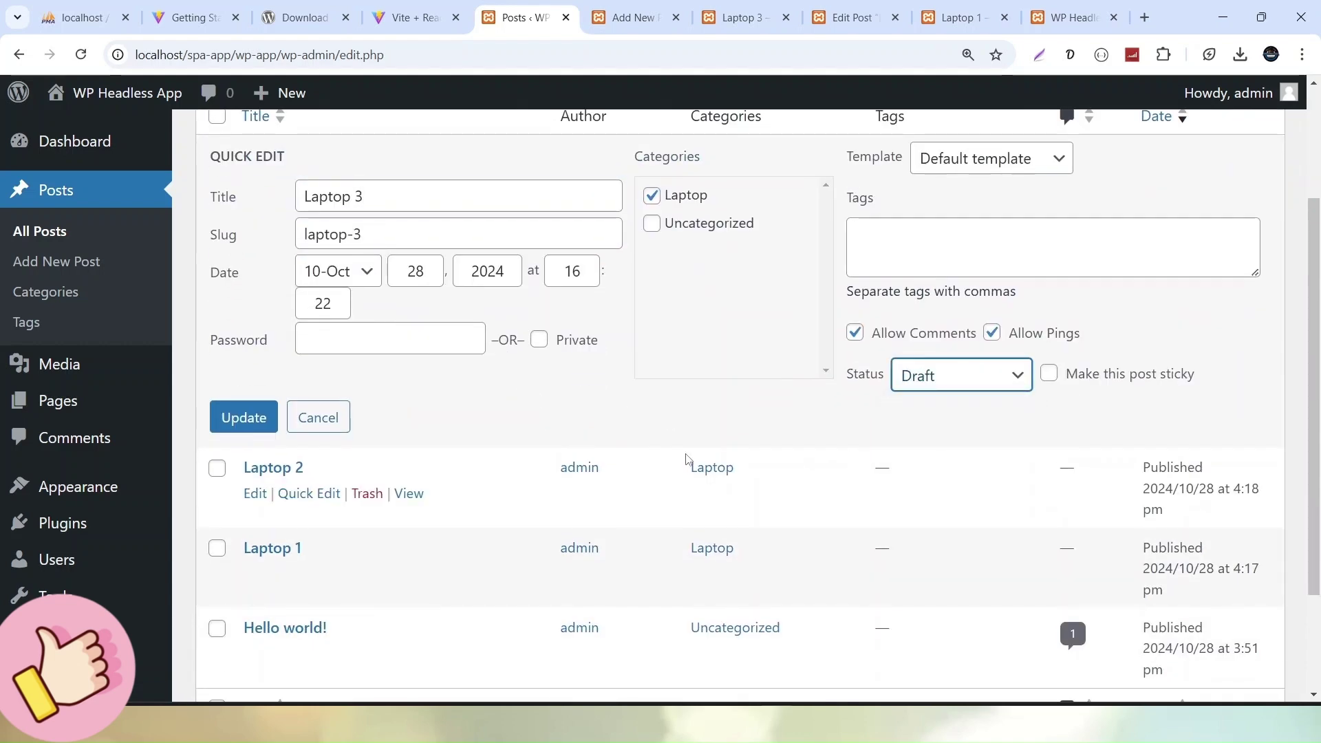
click(244, 417)
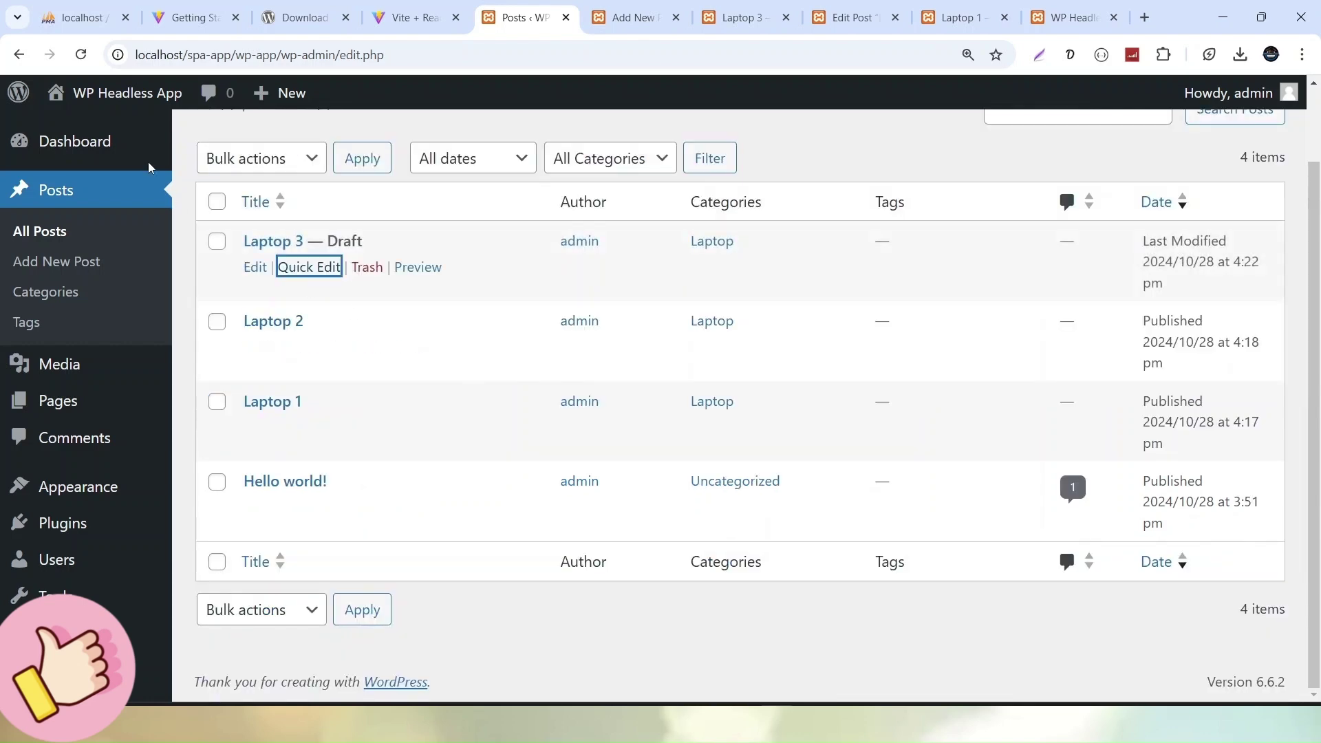
click(84, 56)
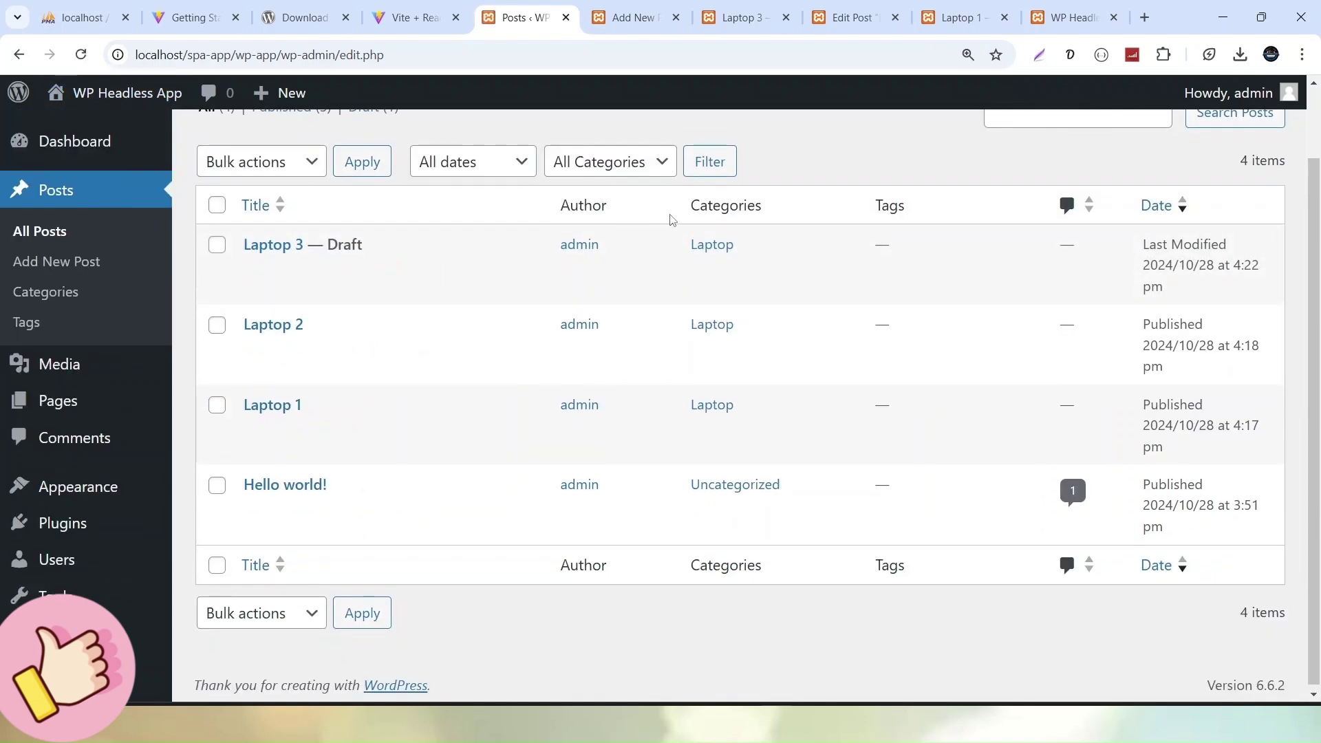
scroll(853, 208, up, 1)
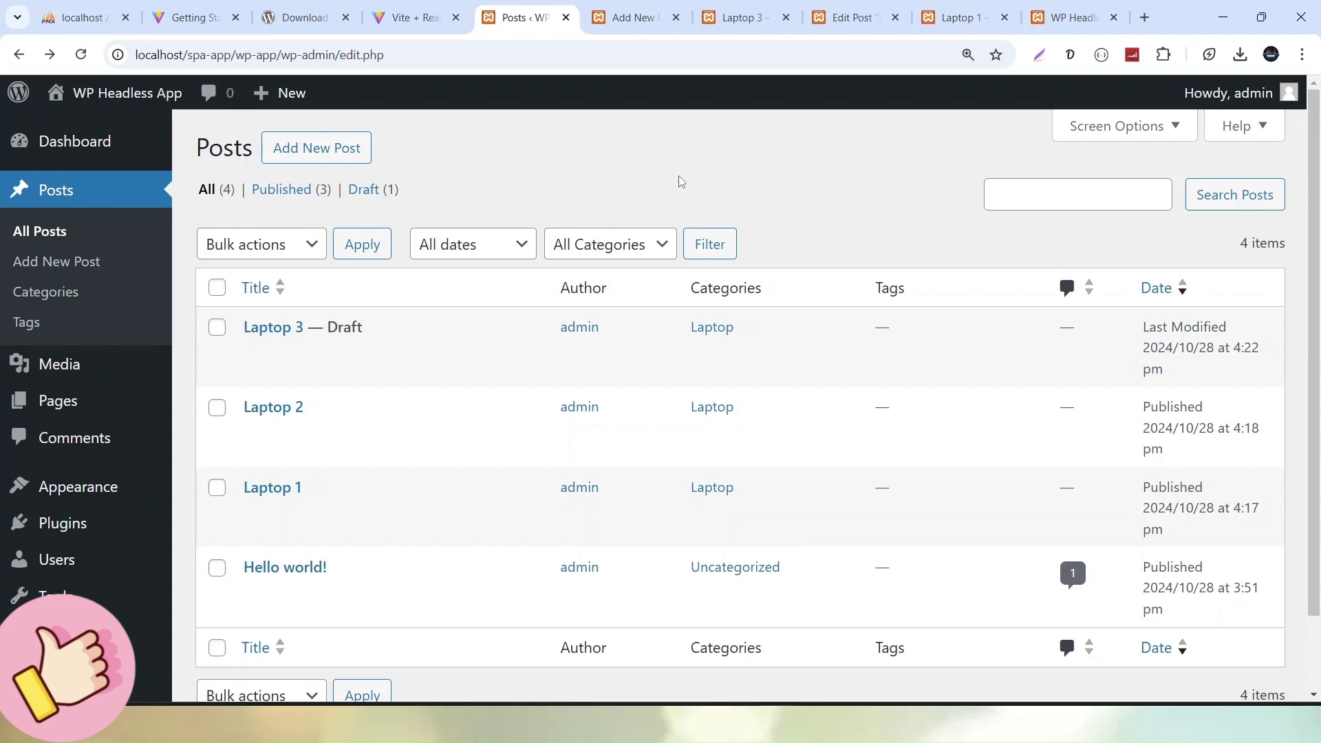
Upload no-image.jpg from the spa-app folder into the Media Library by drag and drop
click(82, 364)
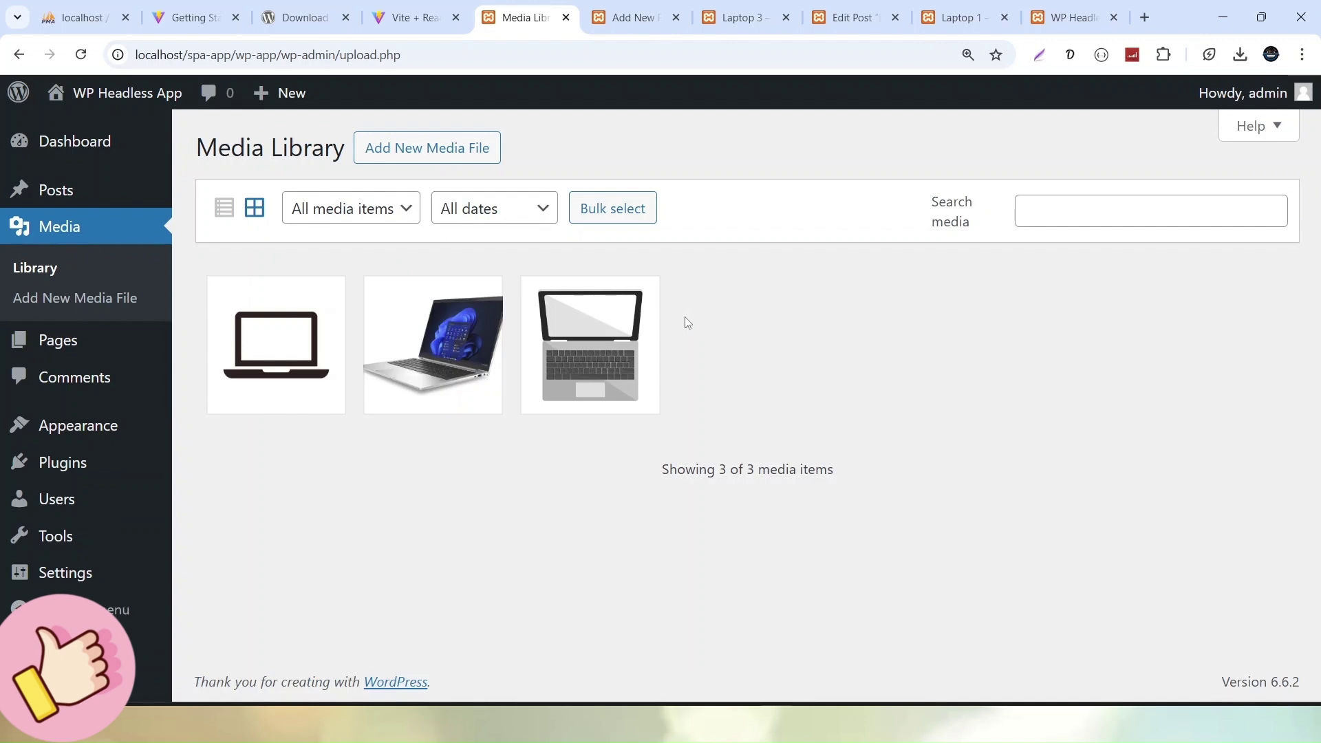
key(alt+Tab)
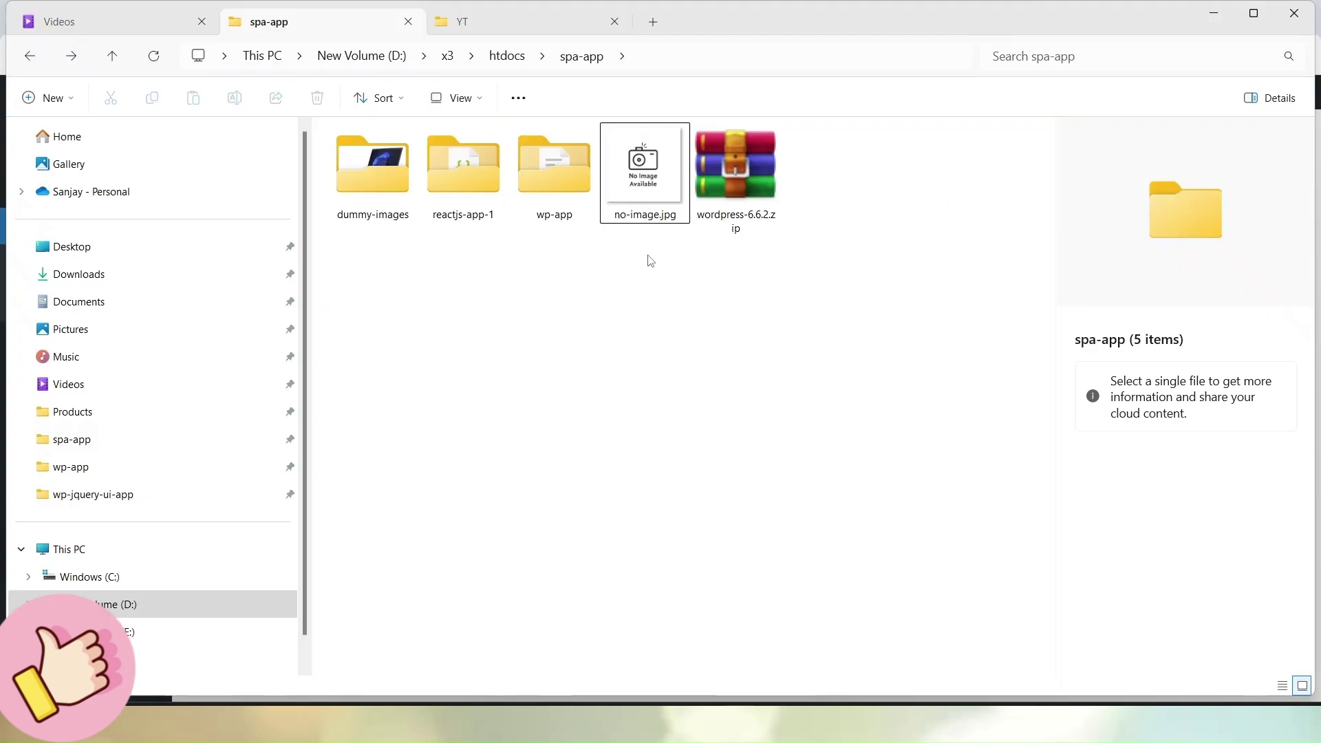
drag(653, 175, 535, 456)
key(alt+Tab)
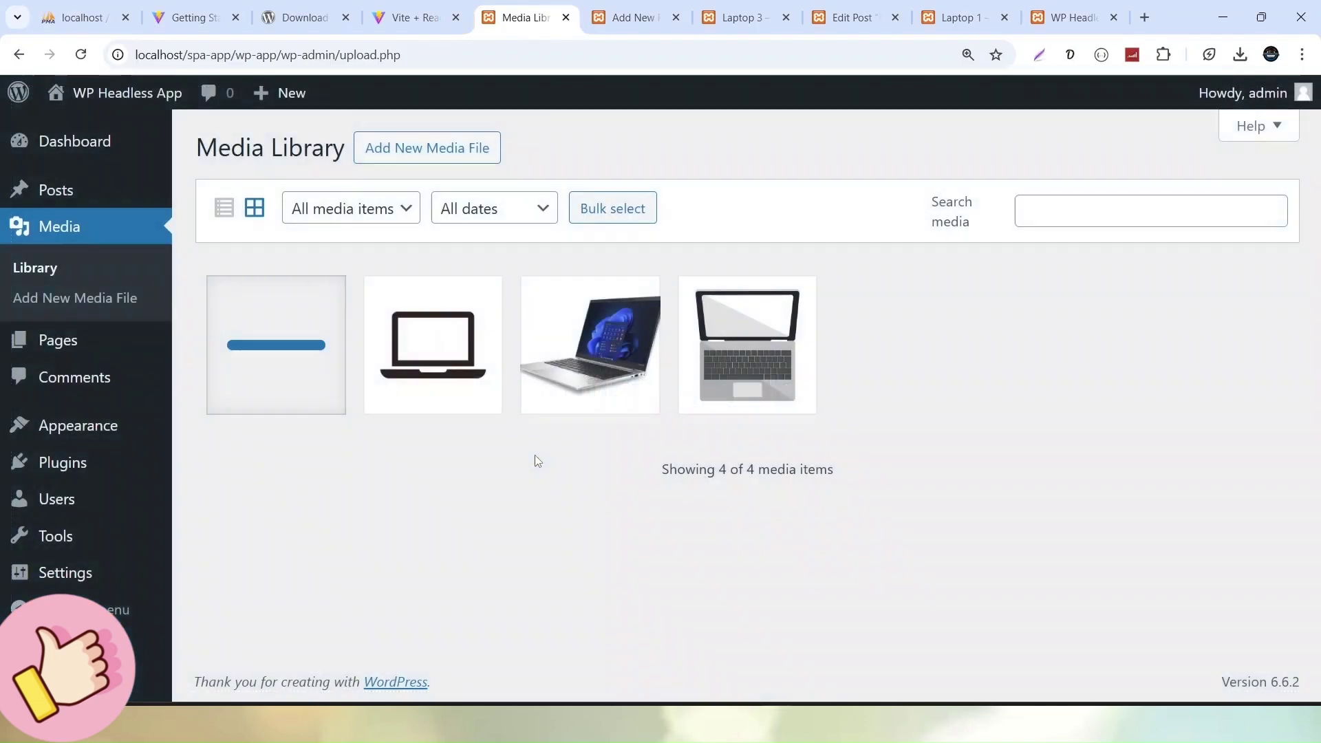